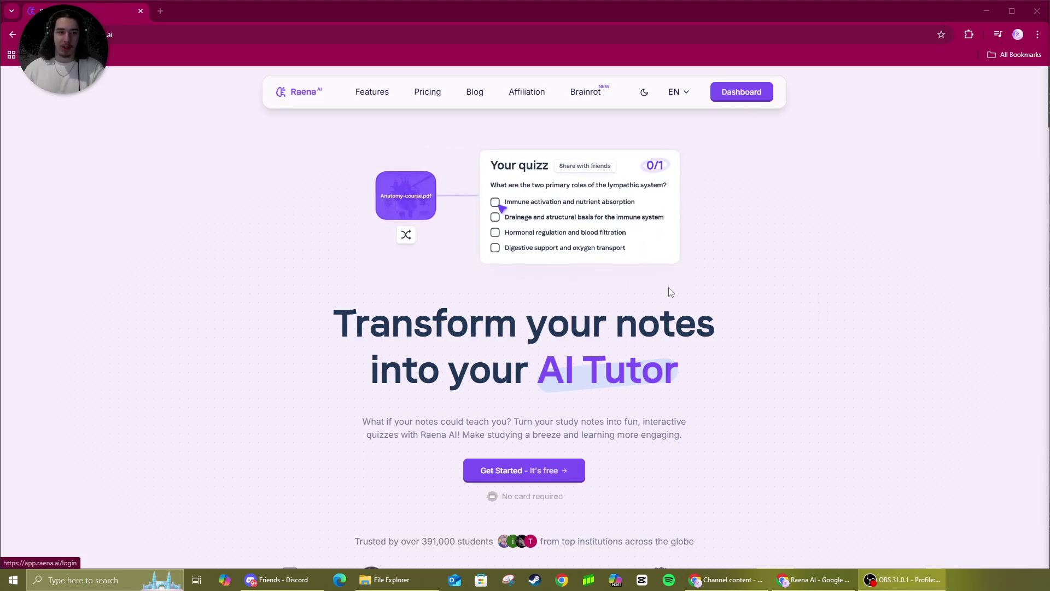
# Open the Raena AI dashboard and look over its weekly missions, study tools and study groups.
pyautogui.click(747, 99)
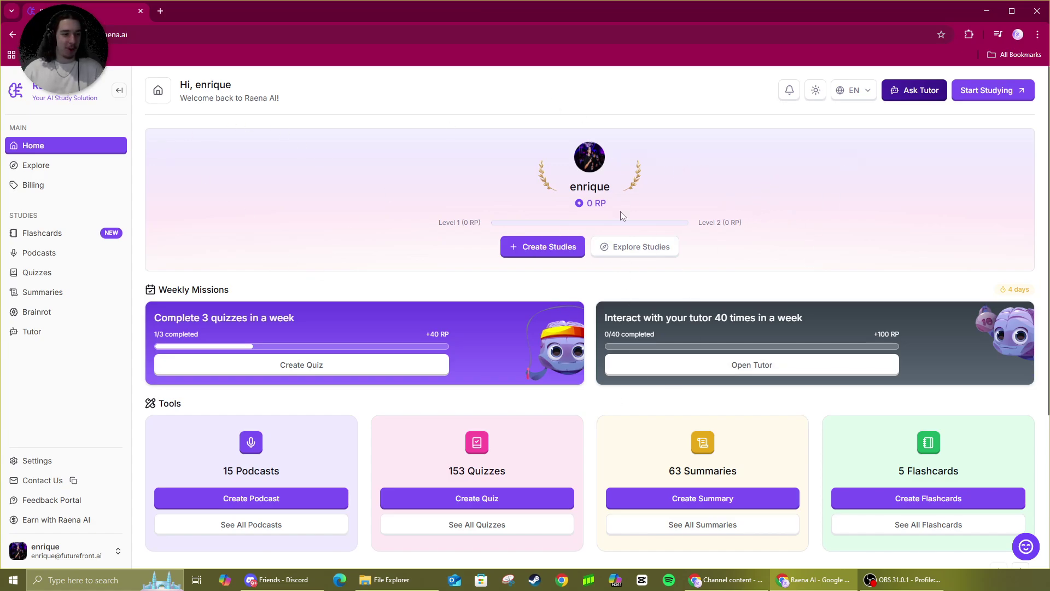
pyautogui.scroll(-4, 646, 289)
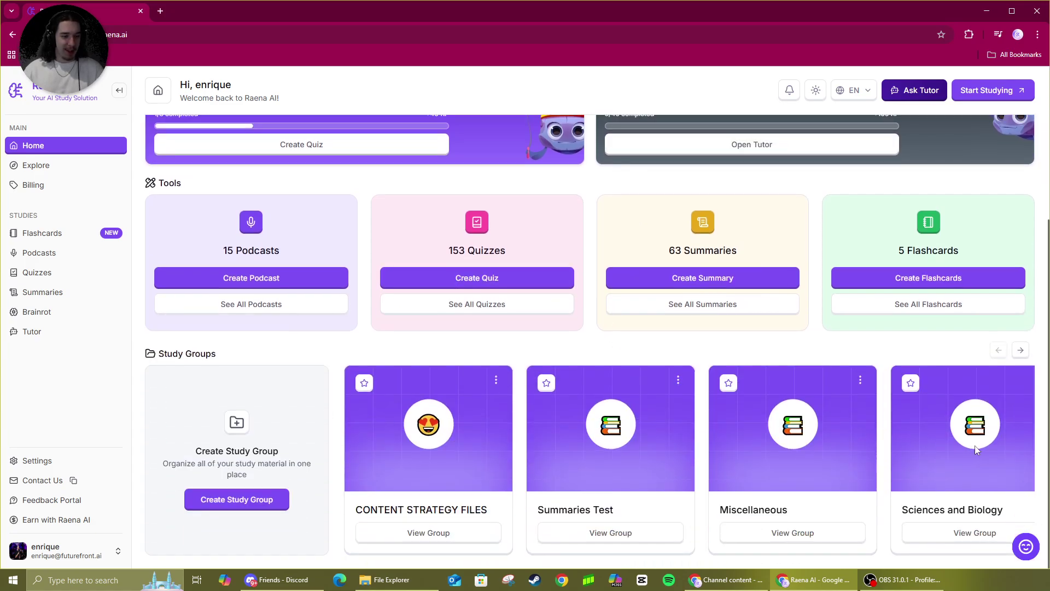
pyautogui.scroll(4, 299, 381)
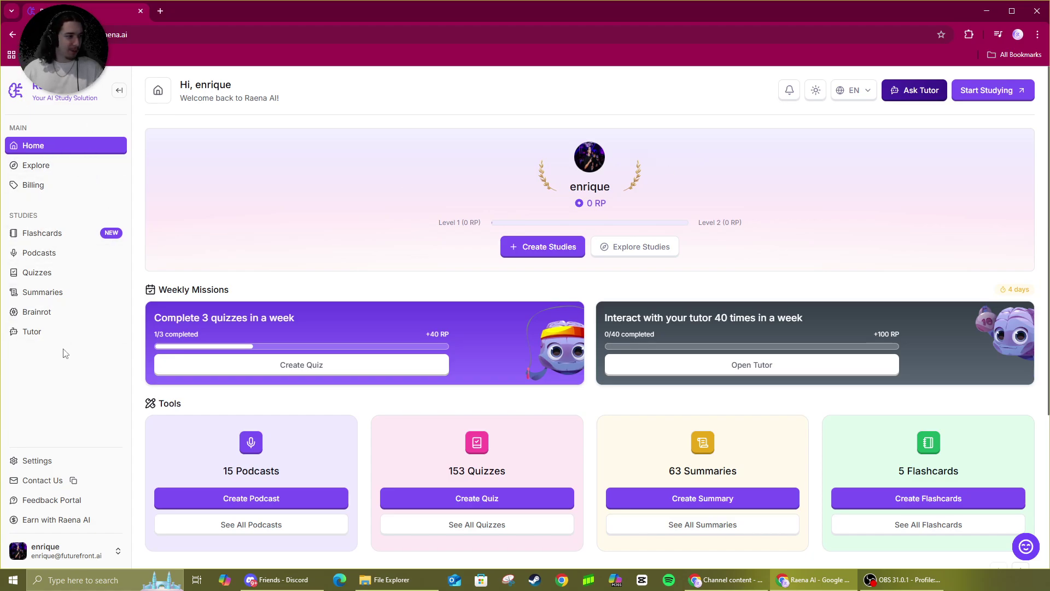
# Start a new flashcard set from the file Human_skeleton.pdf, keeping all 8 pages selected.
pyautogui.click(62, 239)
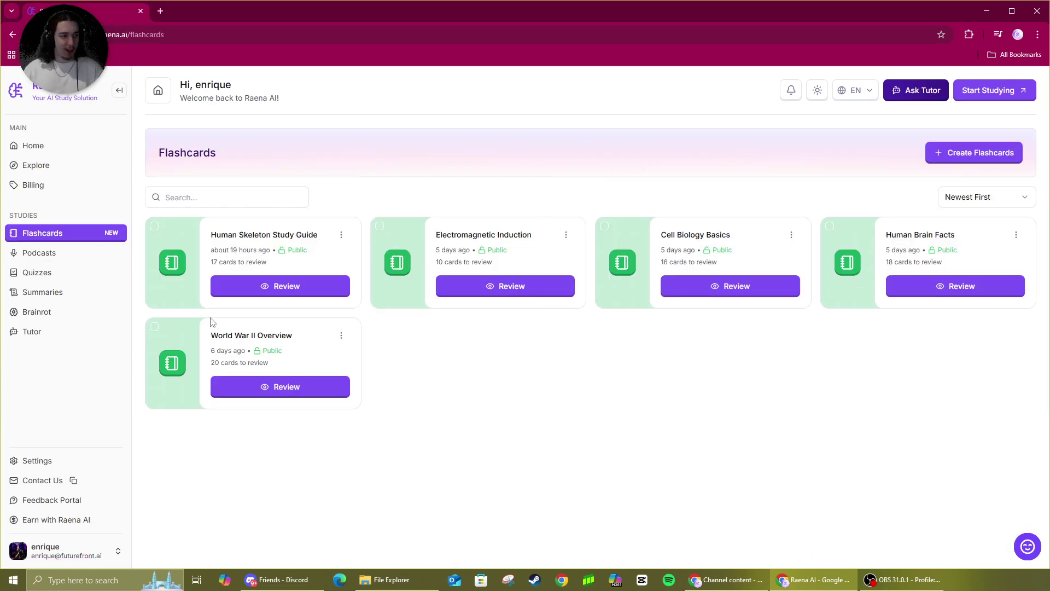
pyautogui.click(962, 157)
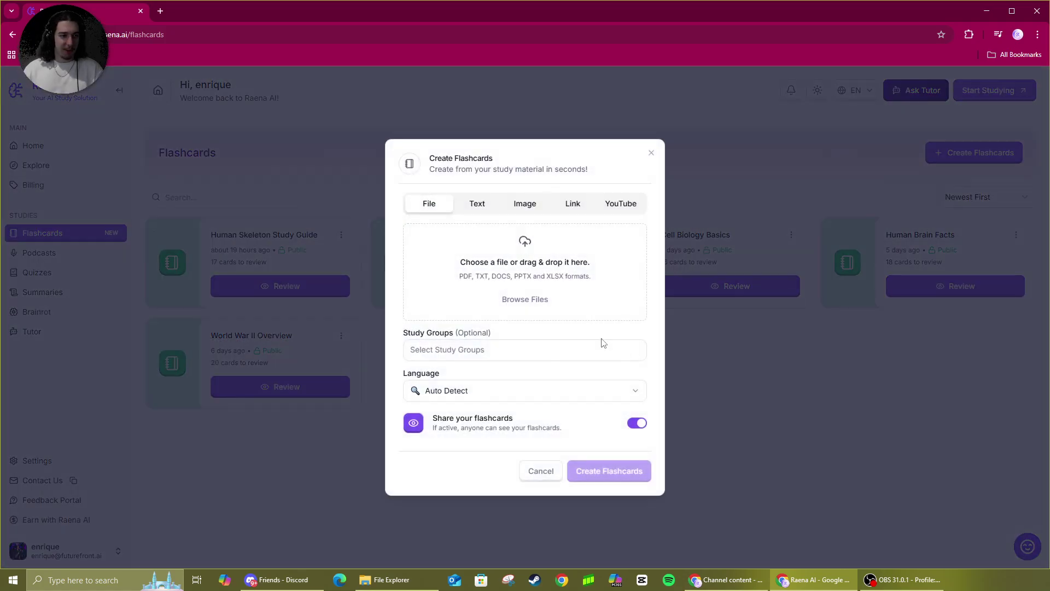
pyautogui.hotkey('alt', 'Tab')
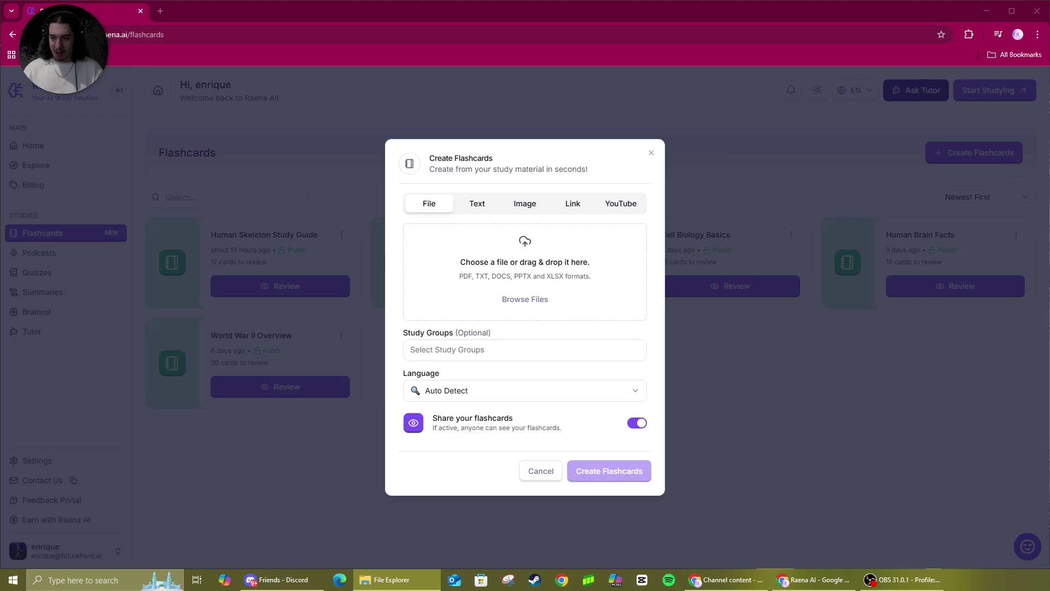
pyautogui.moveTo(1049, 290); pyautogui.dragTo(519, 278)
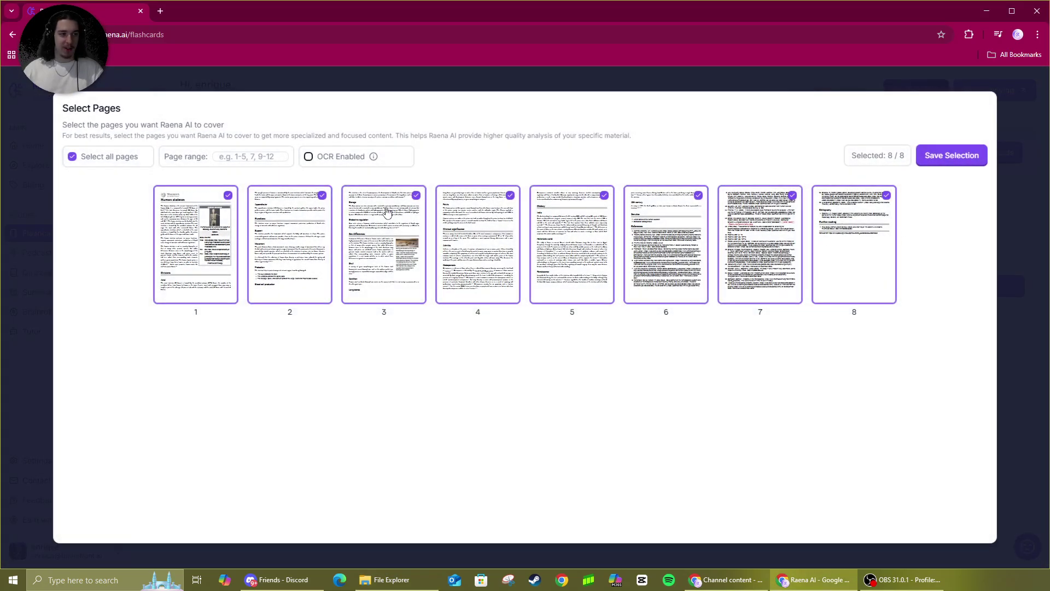
pyautogui.click(956, 164)
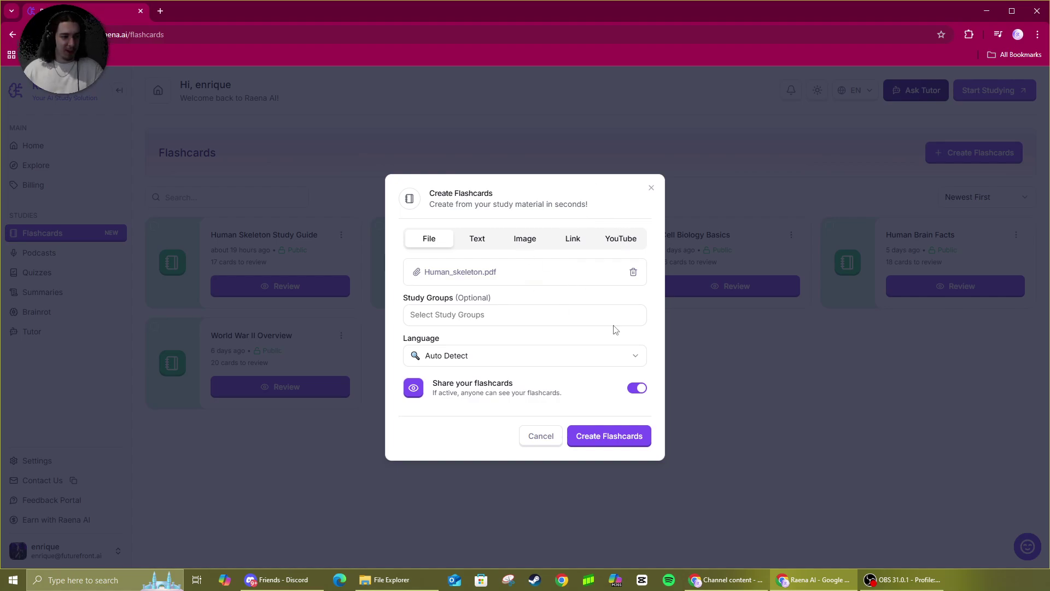
# Set the flashcard language to English and create the flashcards.
pyautogui.click(510, 357)
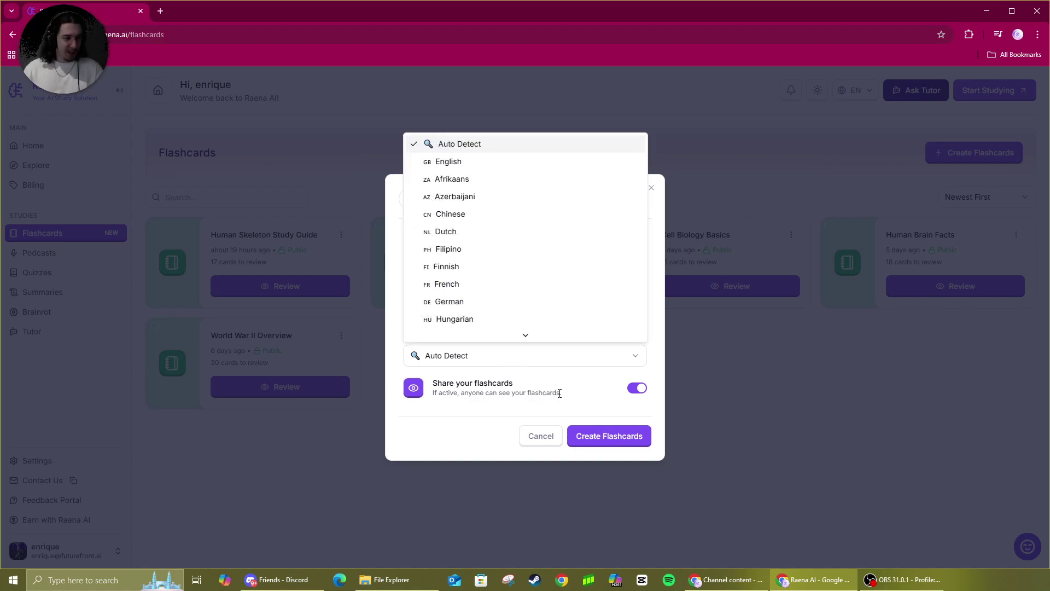
pyautogui.moveTo(523, 334)
pyautogui.moveTo(527, 141)
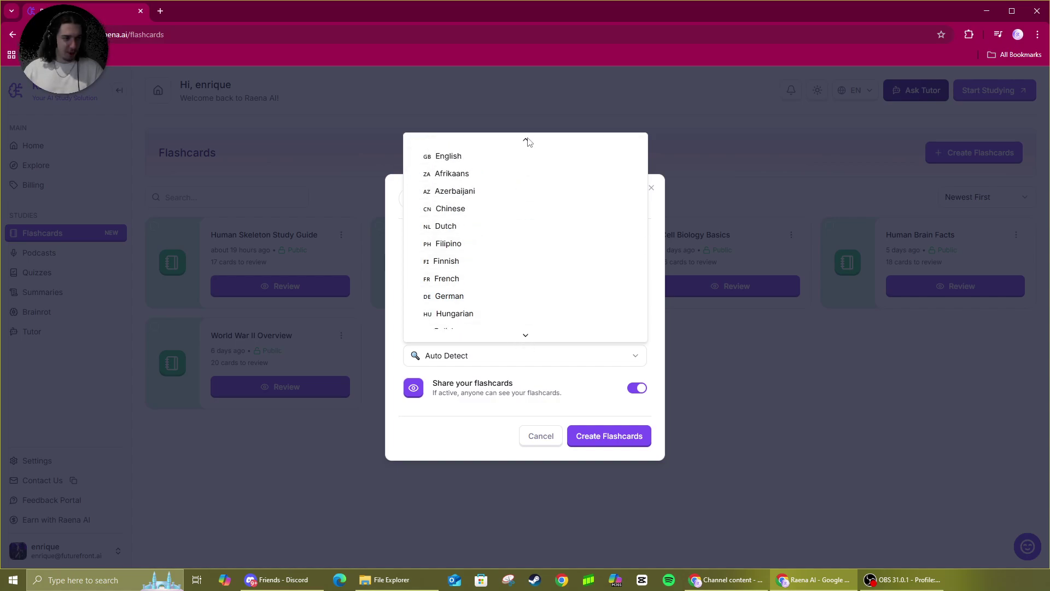
pyautogui.click(496, 161)
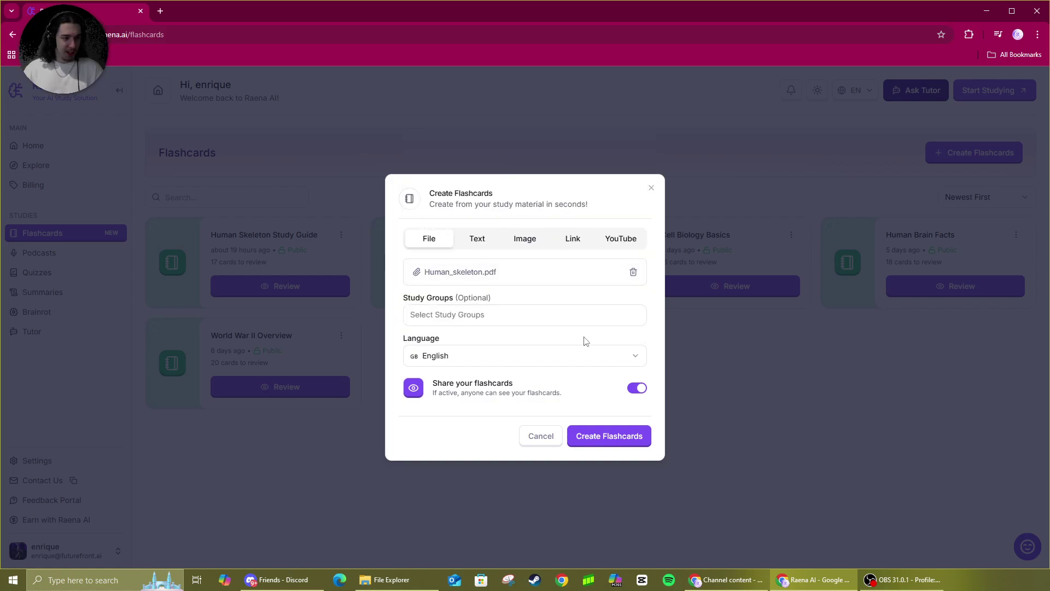
pyautogui.click(626, 440)
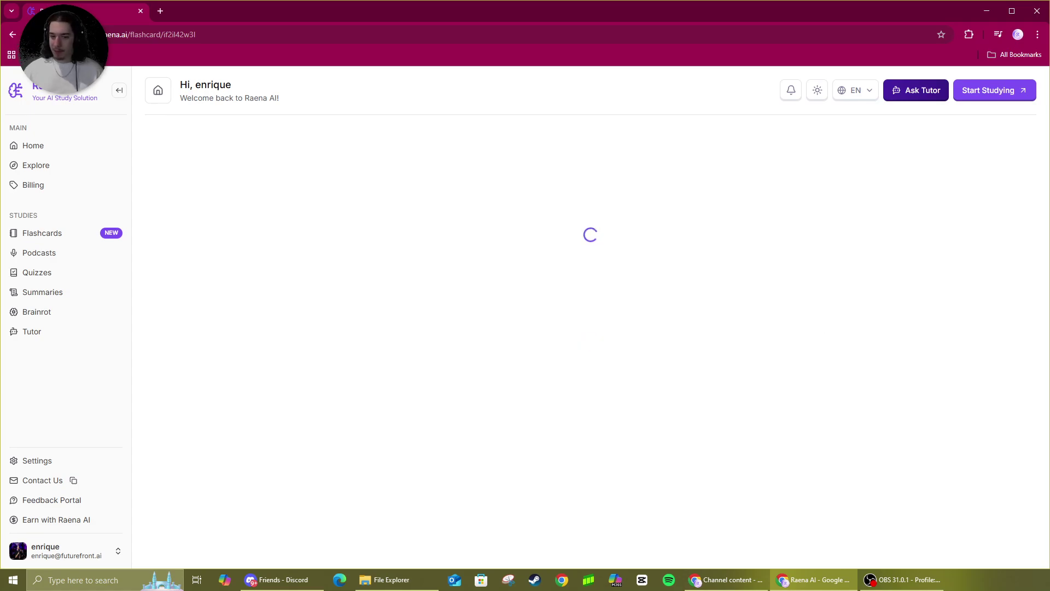
pyautogui.click(731, 581)
pyautogui.hotkey('ctrl', 't')
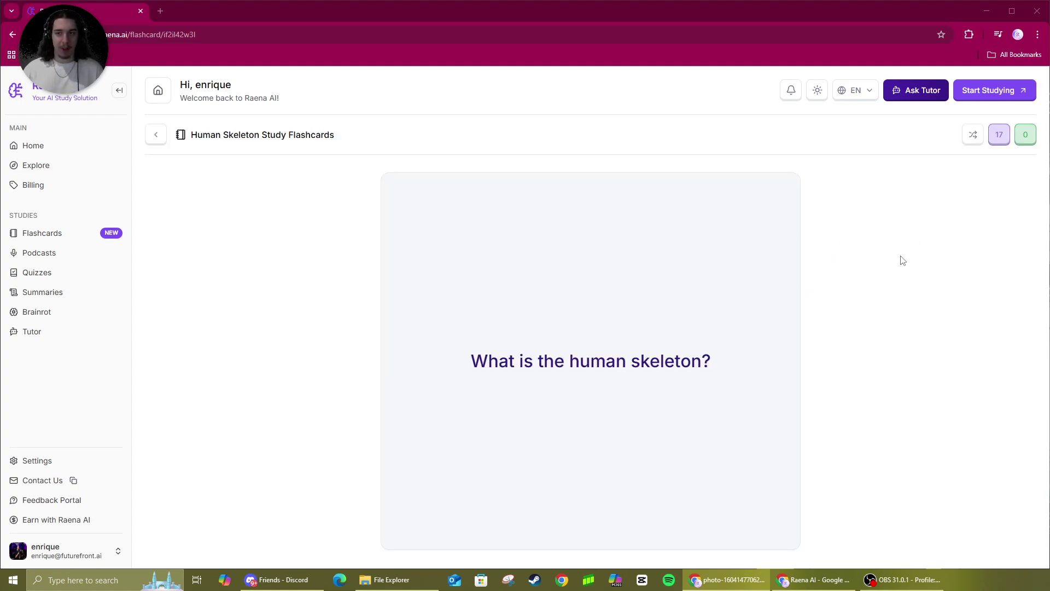
pyautogui.click(911, 228)
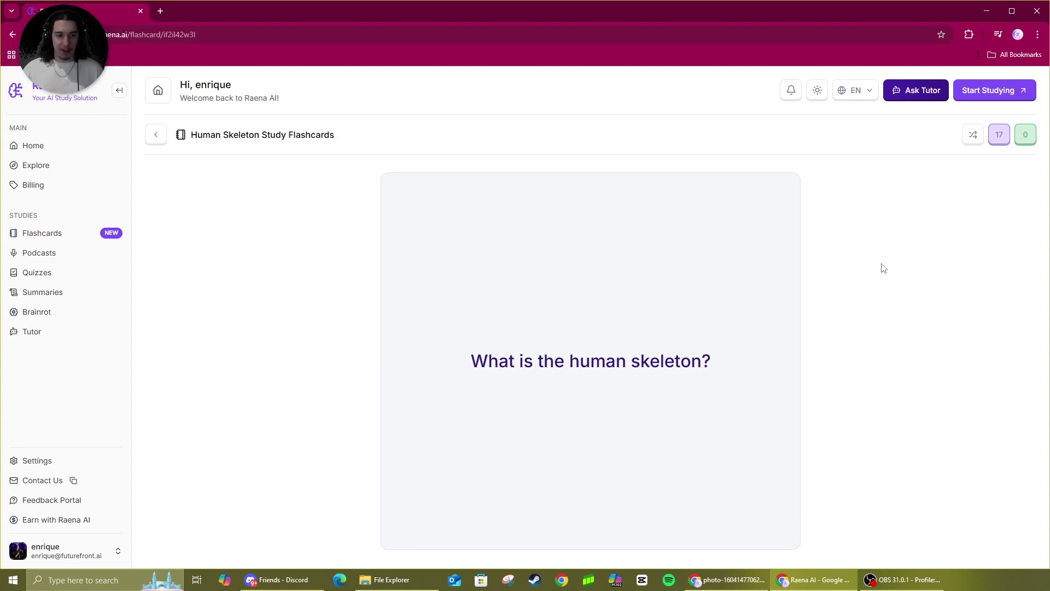
# Reveal the first flashcard's answer, advance to "How is the human skeleton divided?" and reveal that answer too.
pyautogui.click(623, 305)
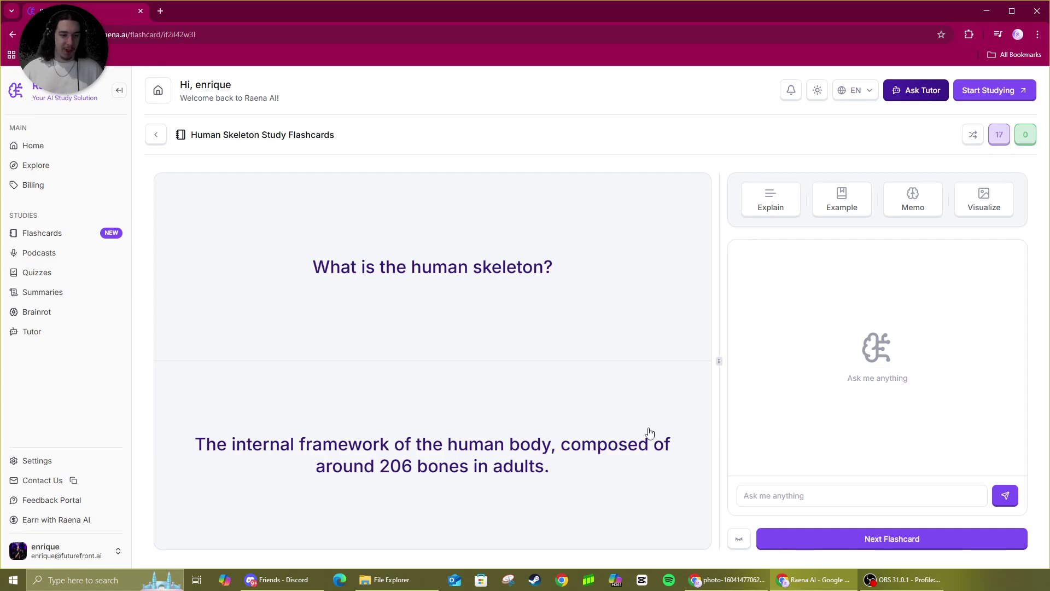
pyautogui.click(910, 546)
pyautogui.click(657, 301)
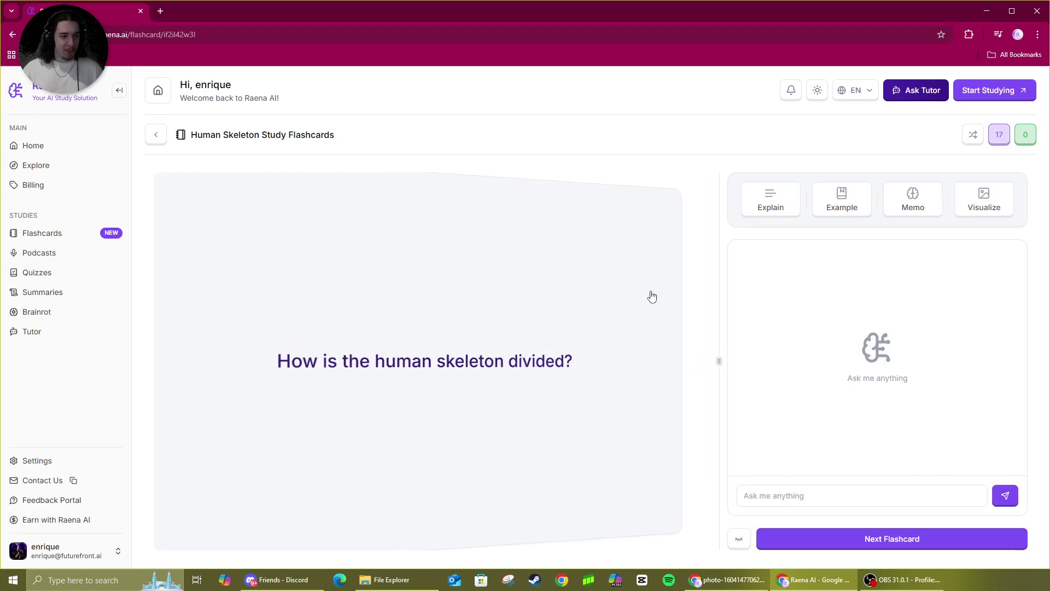
# Generate an explanation, an example, a memory aid and a visualization for the card on how the skeleton is divided.
pyautogui.click(773, 203)
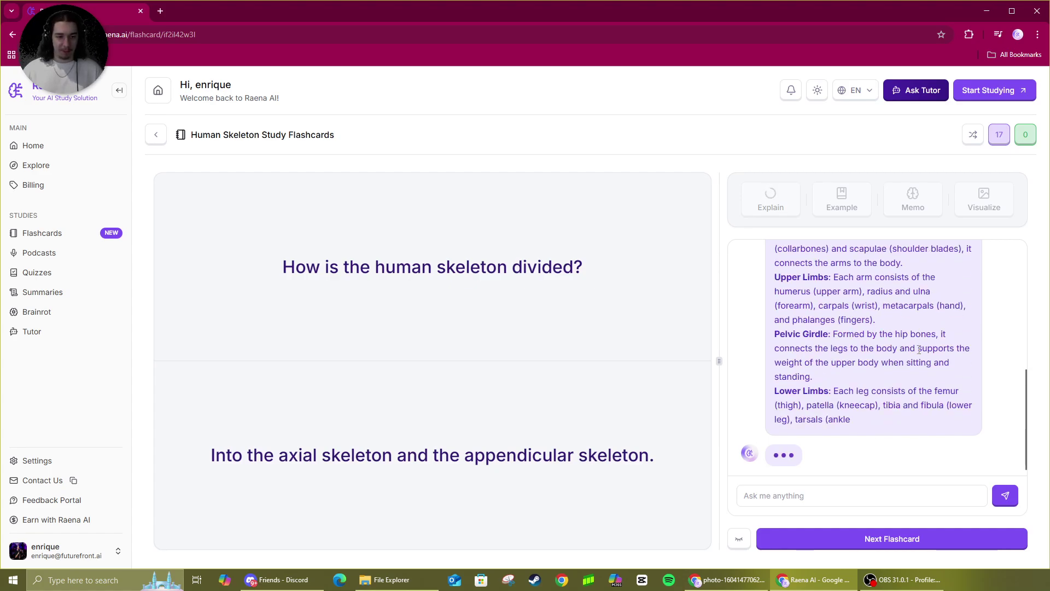
pyautogui.click(836, 204)
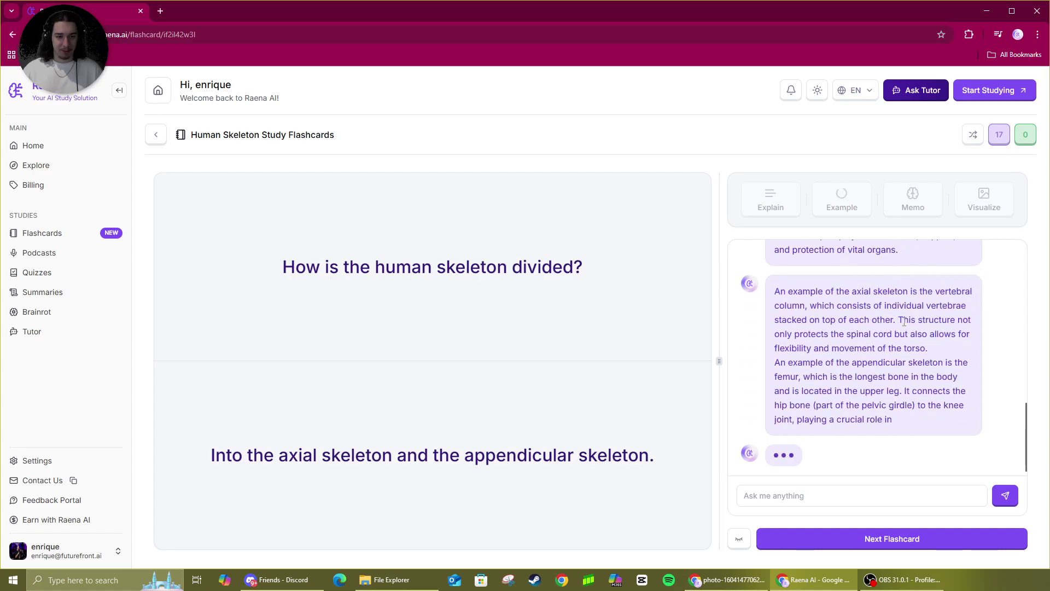
pyautogui.click(913, 200)
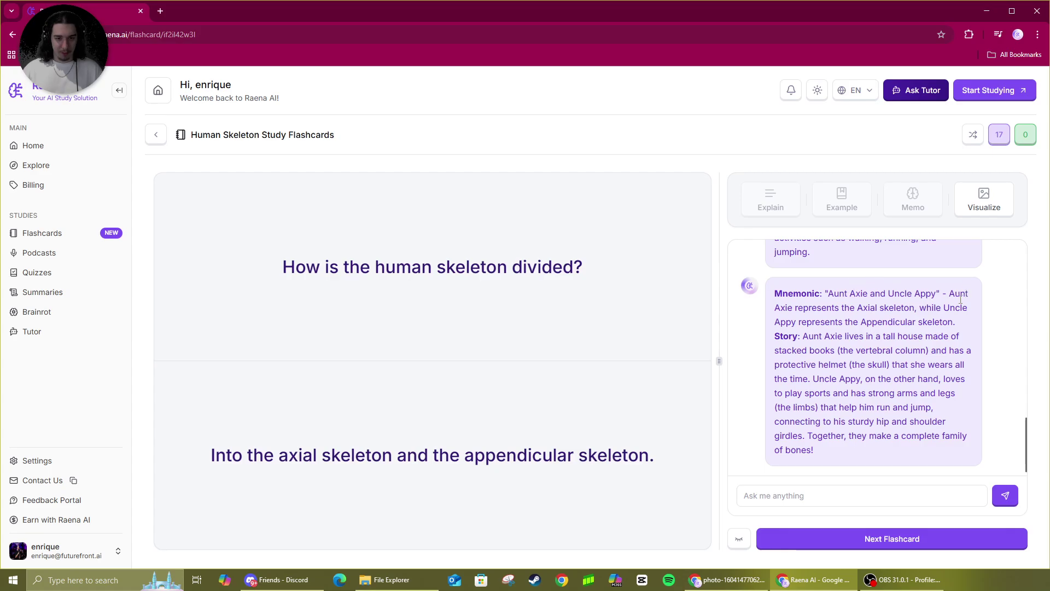
pyautogui.click(986, 207)
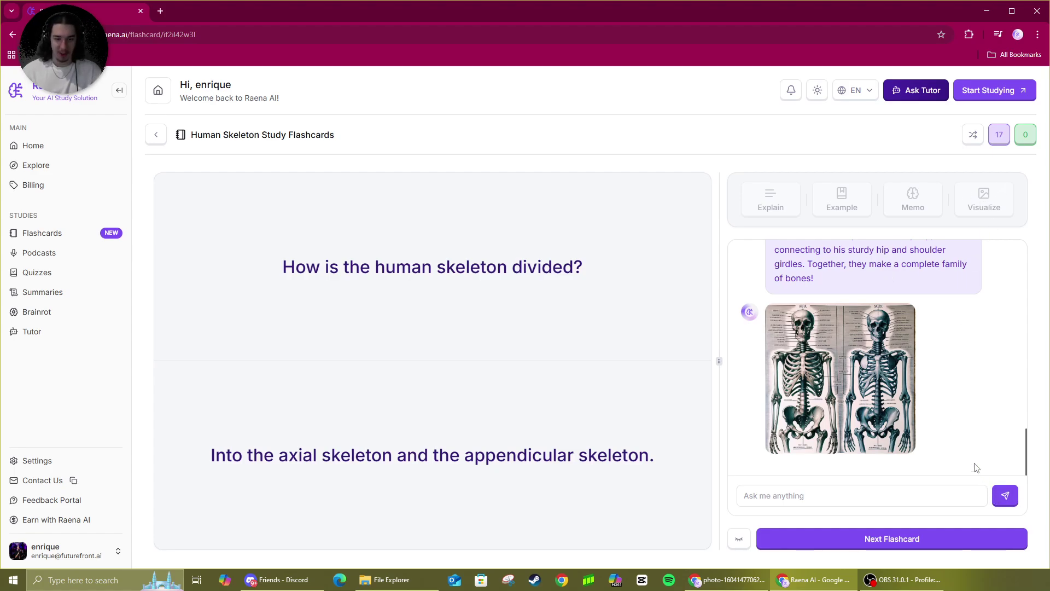
# Hide the current flashcard for 4 days by rating it Easy.
pyautogui.click(738, 539)
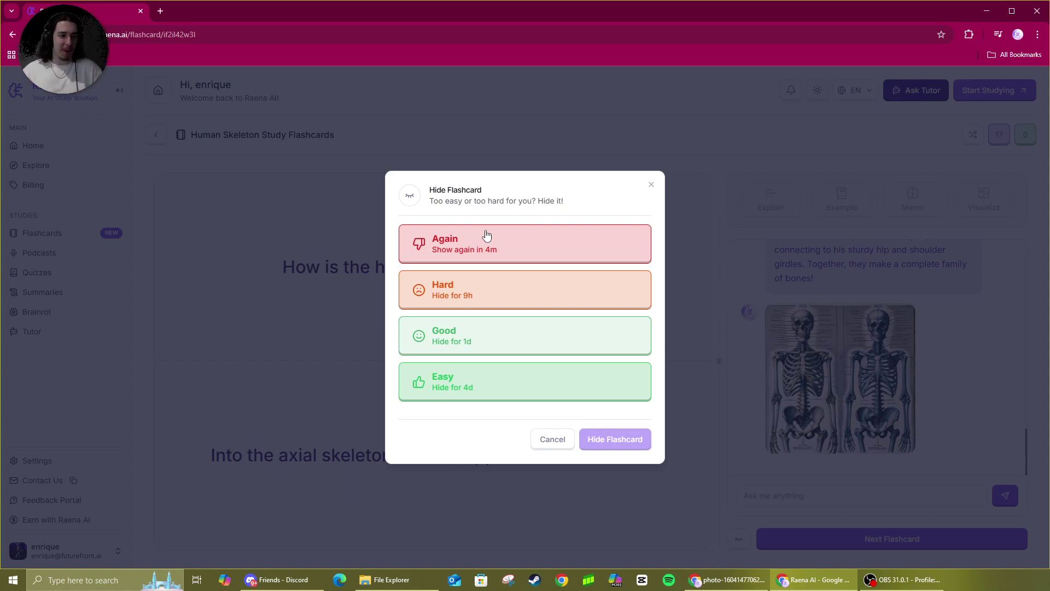
pyautogui.click(476, 390)
pyautogui.click(622, 447)
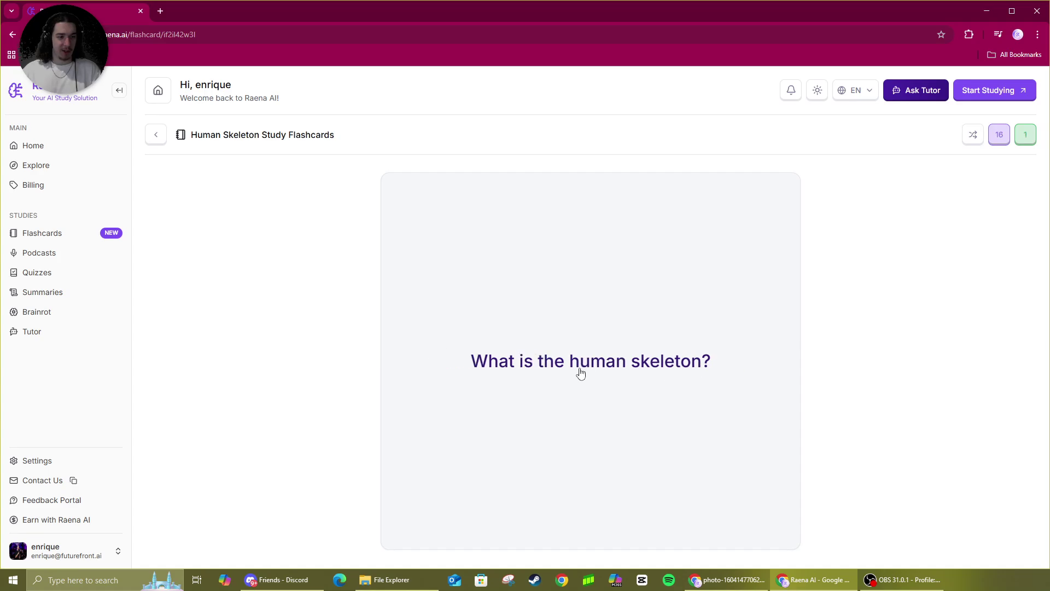
# Reveal the answer to "What is the human skeleton?" and review the card's hiding options without applying one.
pyautogui.click(698, 338)
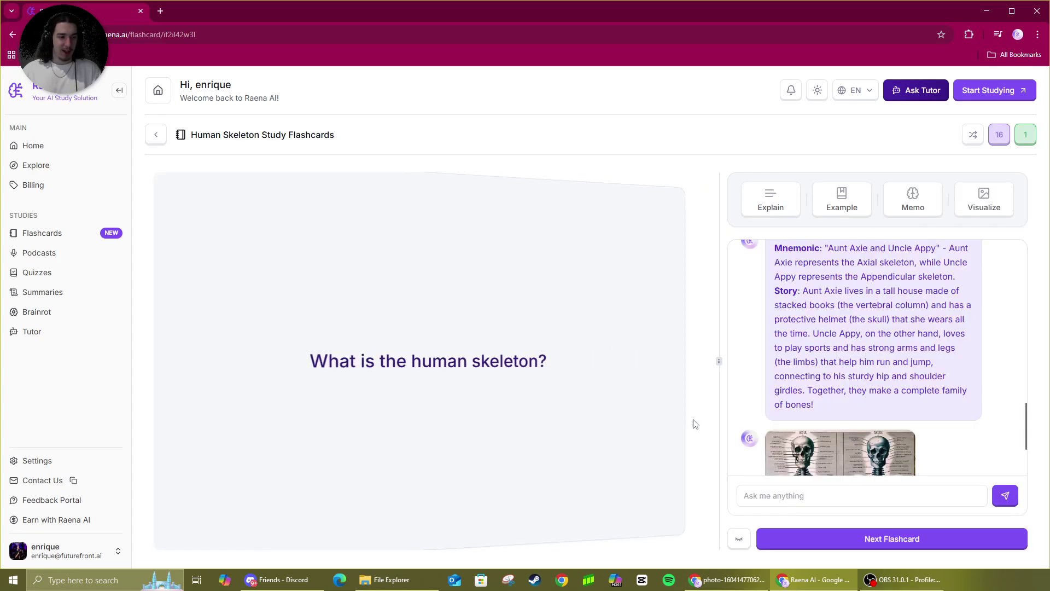
pyautogui.click(741, 540)
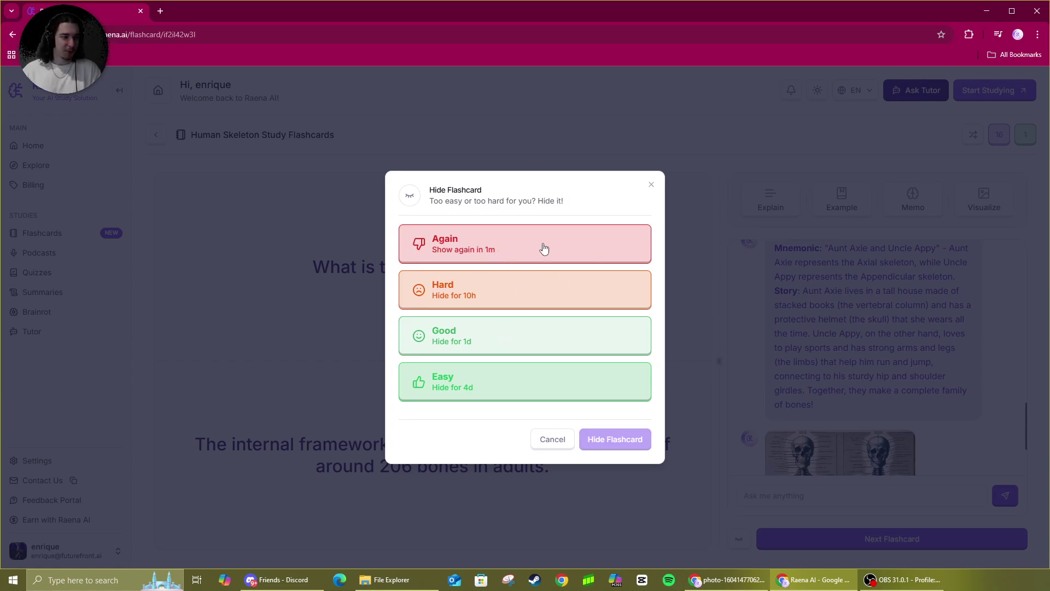
pyautogui.click(652, 186)
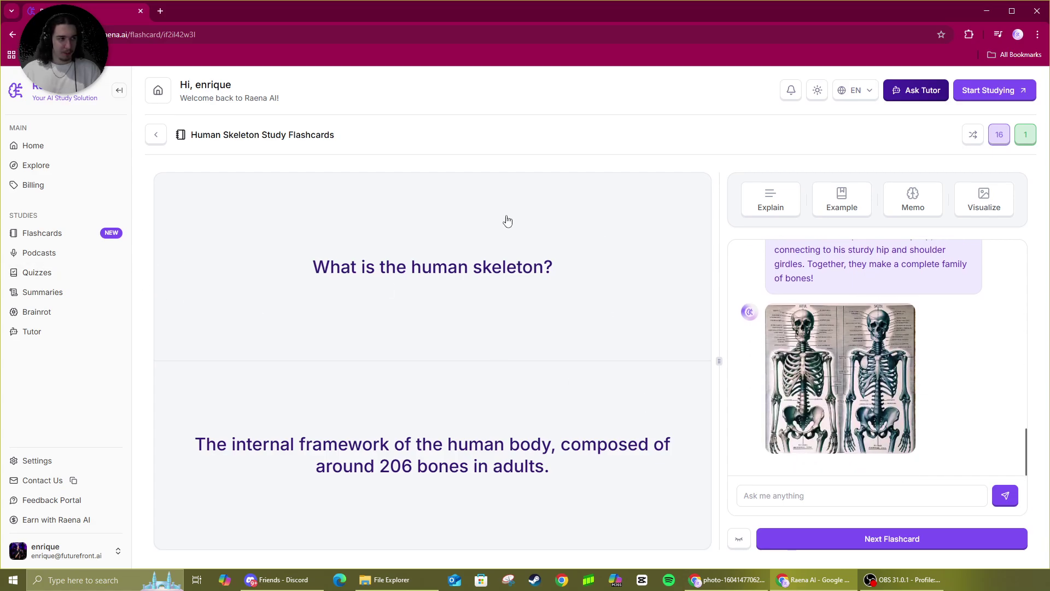
# Examine the podcast creation options, including file and text sources and the podcast modes, without creating a podcast.
pyautogui.click(52, 255)
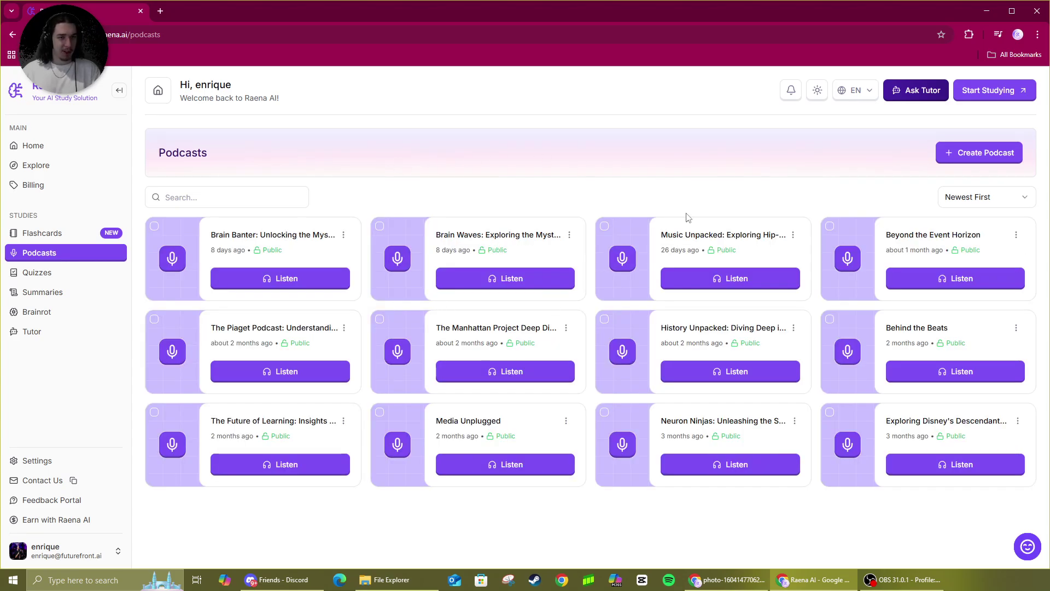
pyautogui.click(967, 154)
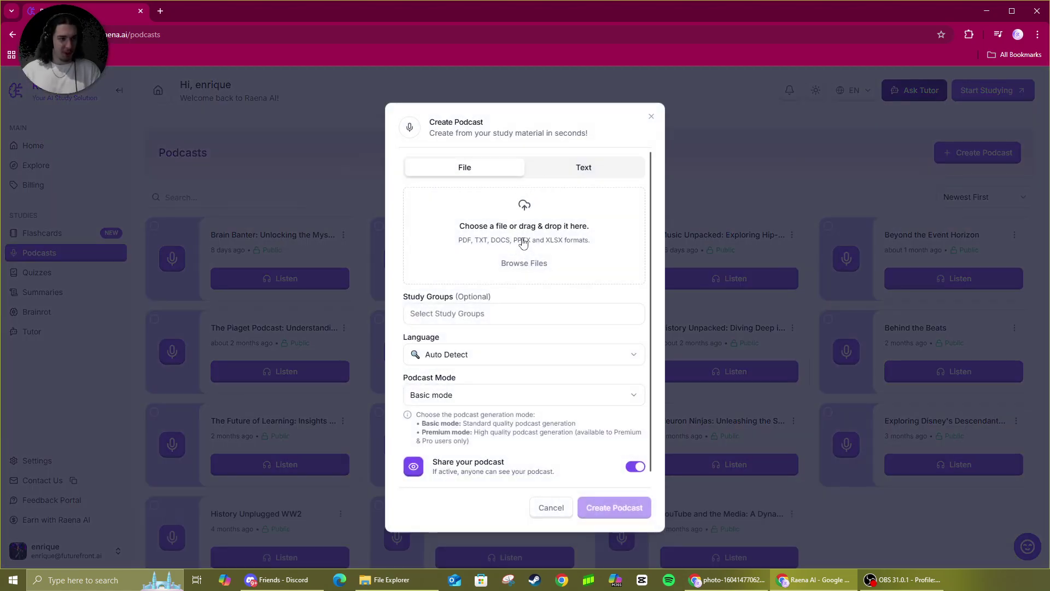
pyautogui.click(573, 174)
pyautogui.click(483, 171)
pyautogui.scroll(-1, 520, 361)
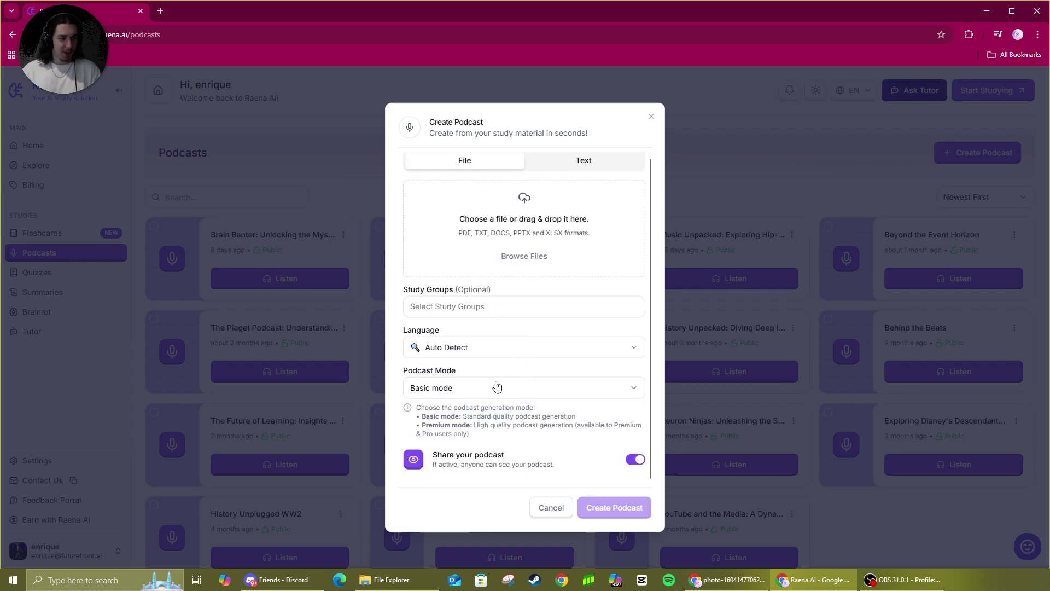
pyautogui.click(507, 390)
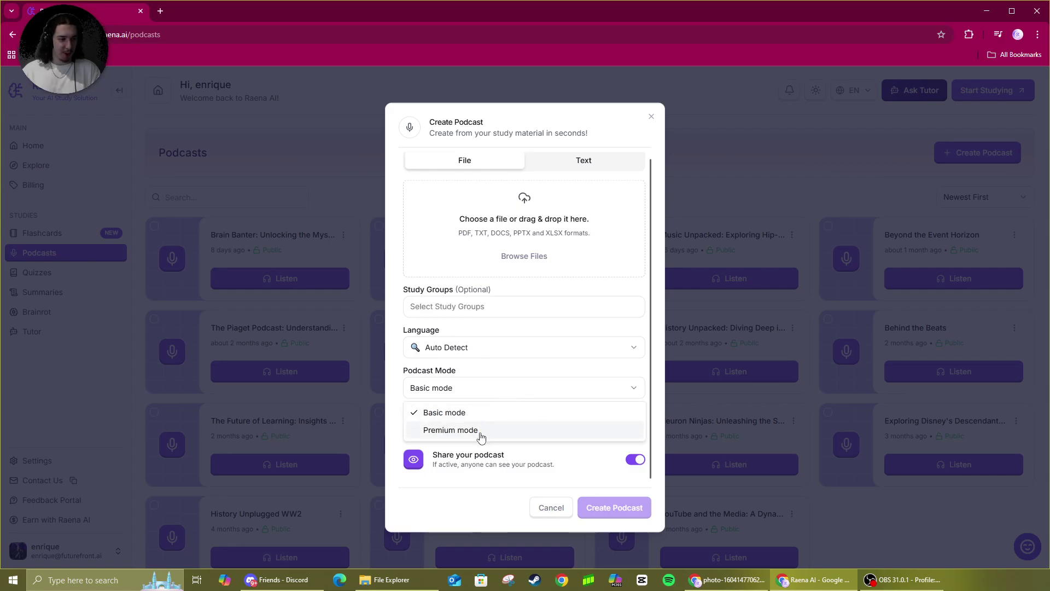
pyautogui.click(501, 374)
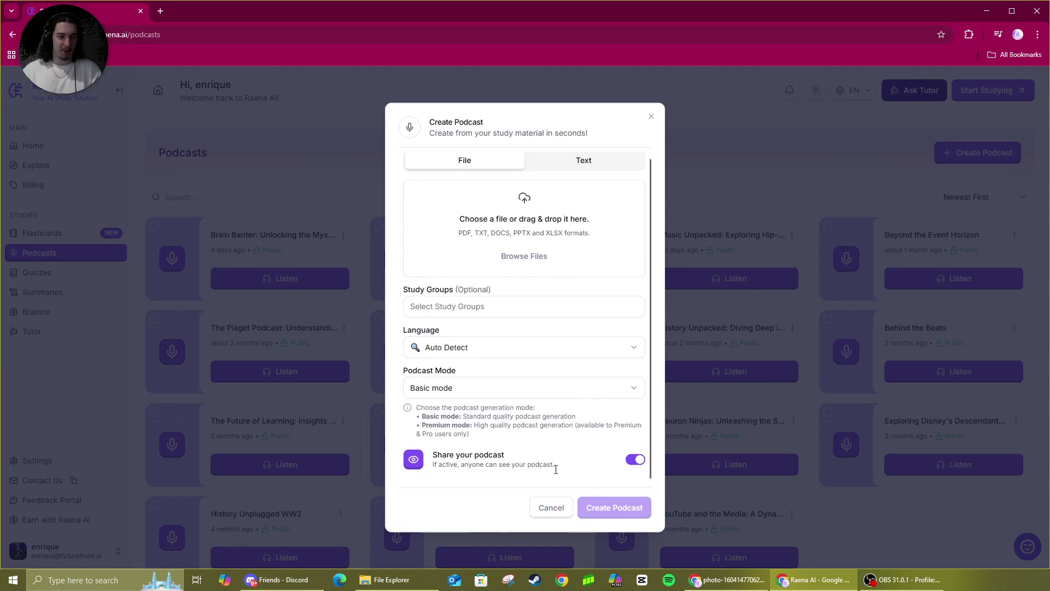
pyautogui.click(651, 116)
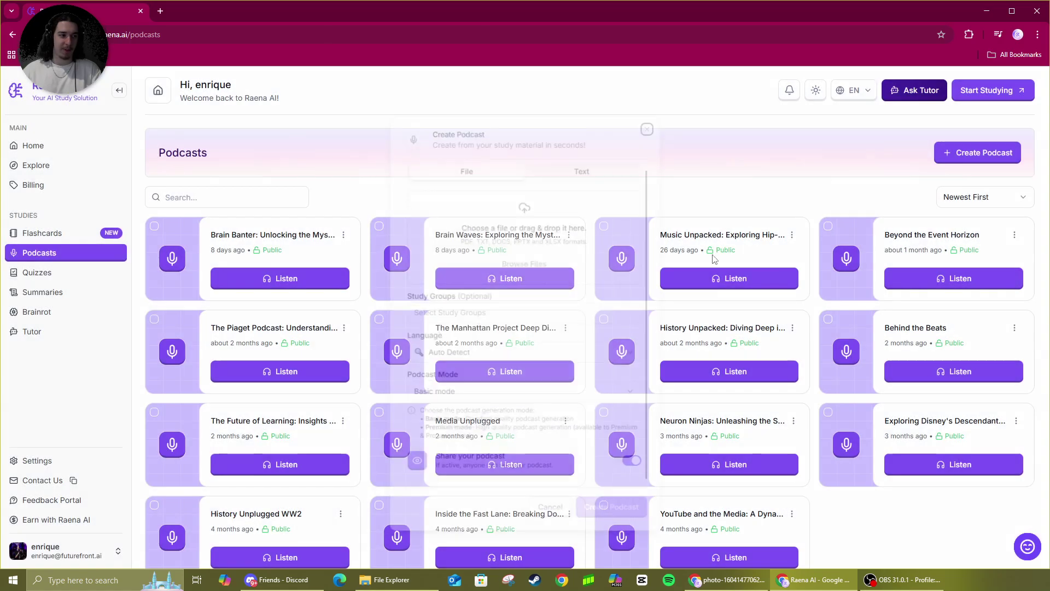
# Play the podcast "Brain Banter: Unlocking the Mysteries of Our Mind" with its transcript shown, and pause it after about 11 seconds.
pyautogui.click(284, 239)
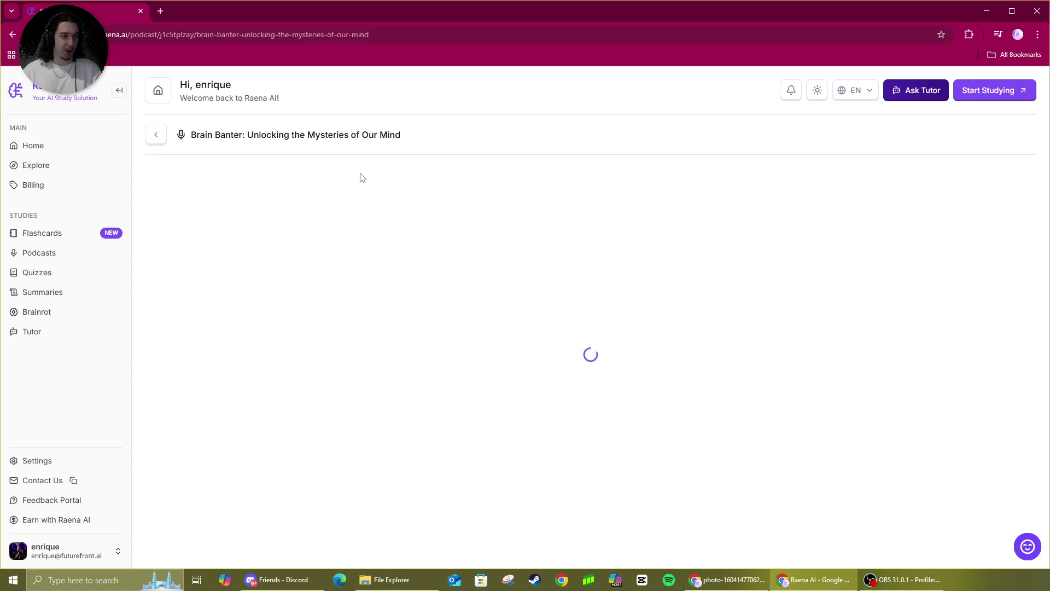
pyautogui.click(577, 404)
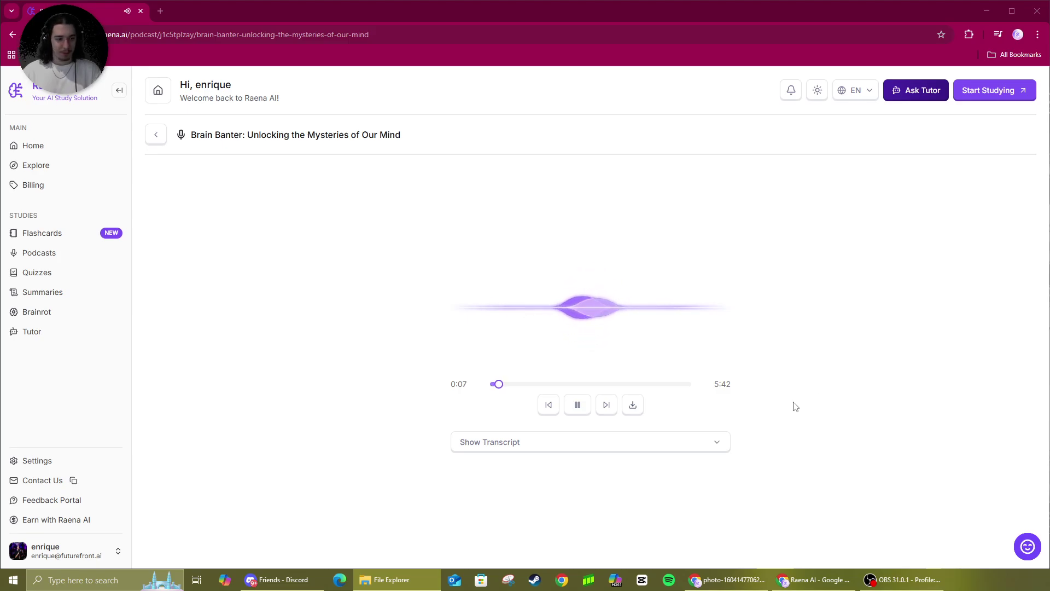
pyautogui.click(690, 441)
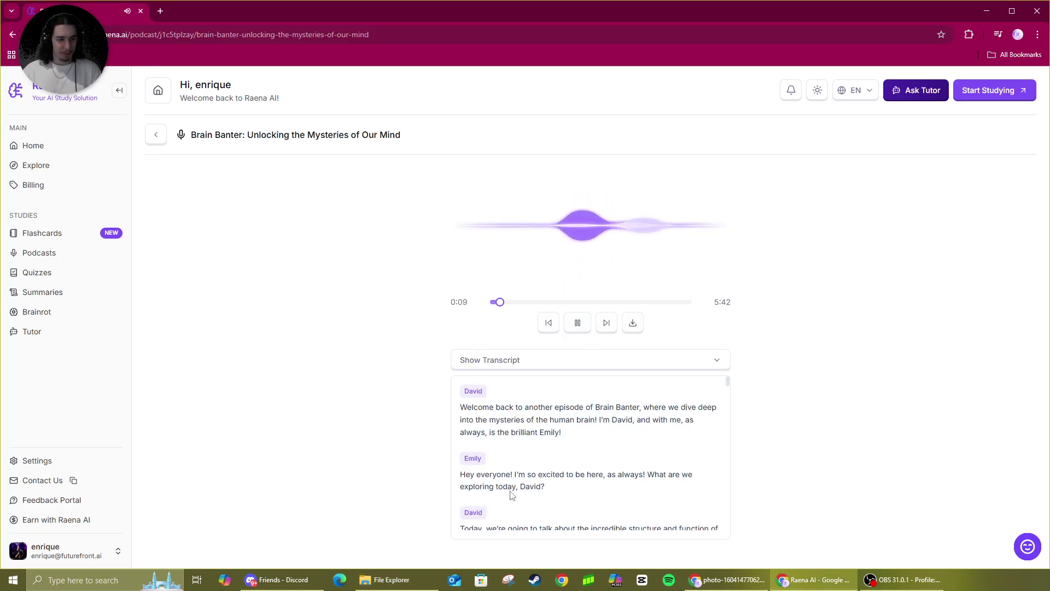
pyautogui.click(579, 326)
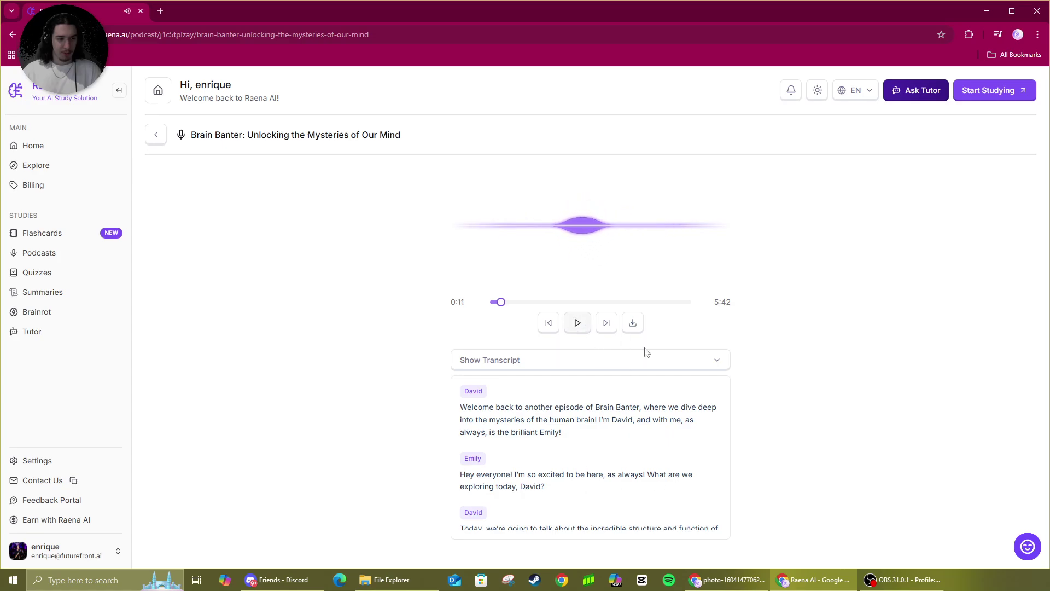
# Open the quizzes section and begin a new quiz with Human_skeleton.pdf from File Explorer as its source.
pyautogui.press('super+e')
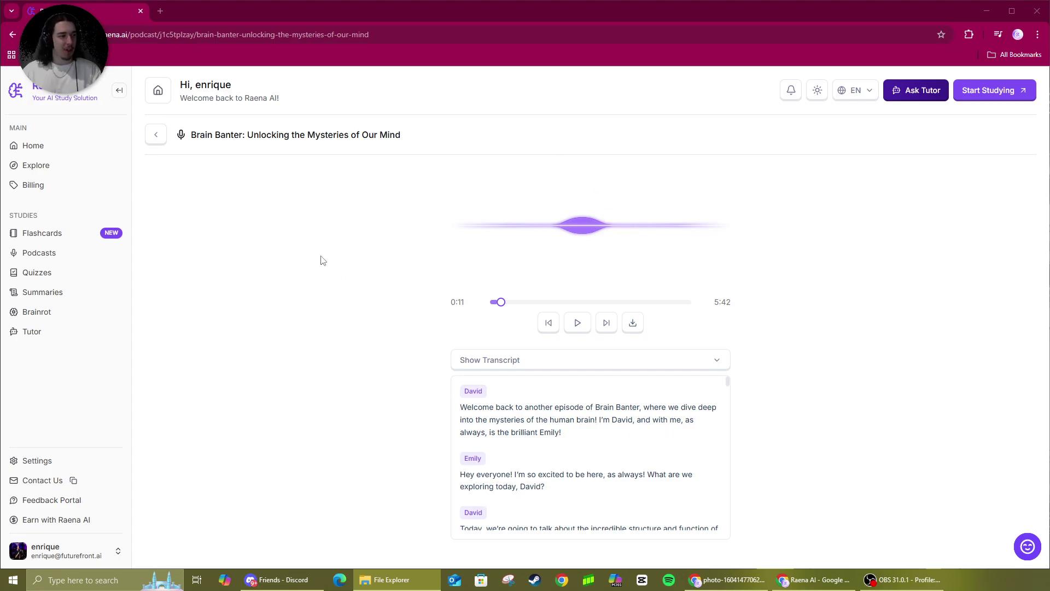
pyautogui.click(52, 273)
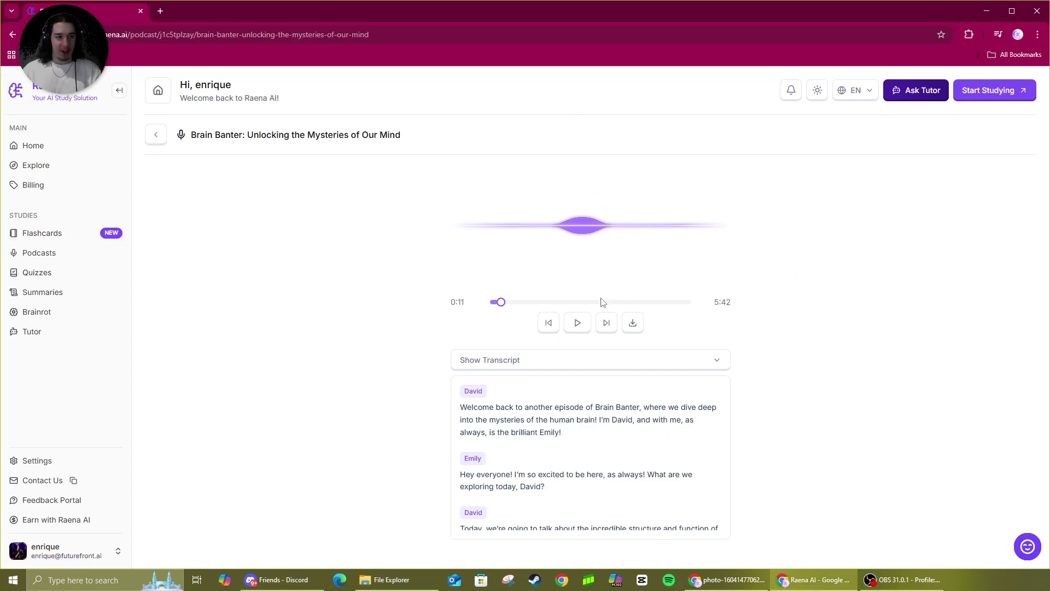
pyautogui.click(1001, 156)
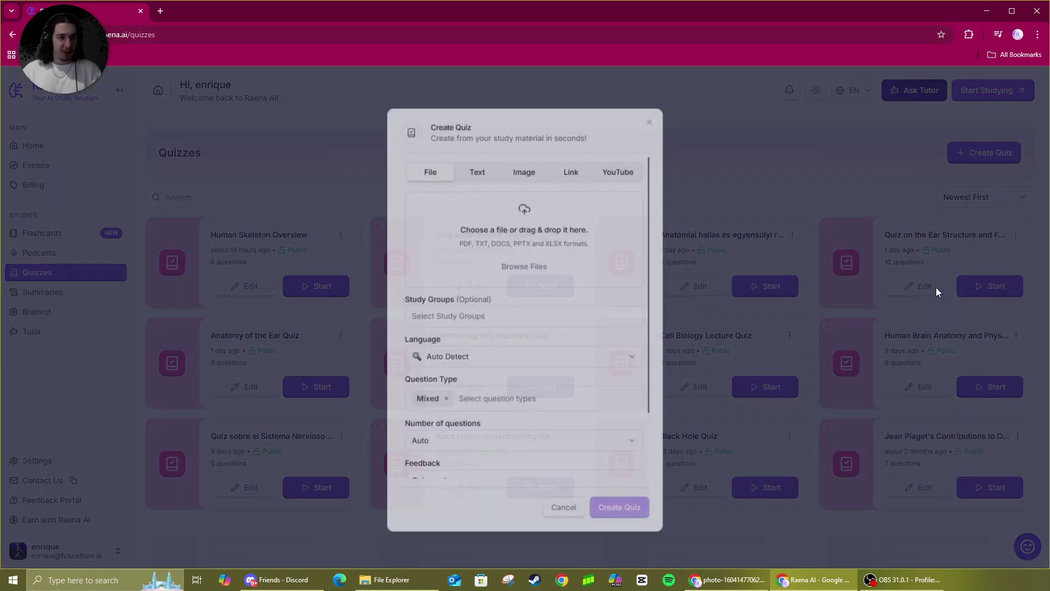
pyautogui.moveTo(812, 231); pyautogui.dragTo(575, 240)
pyautogui.click(949, 157)
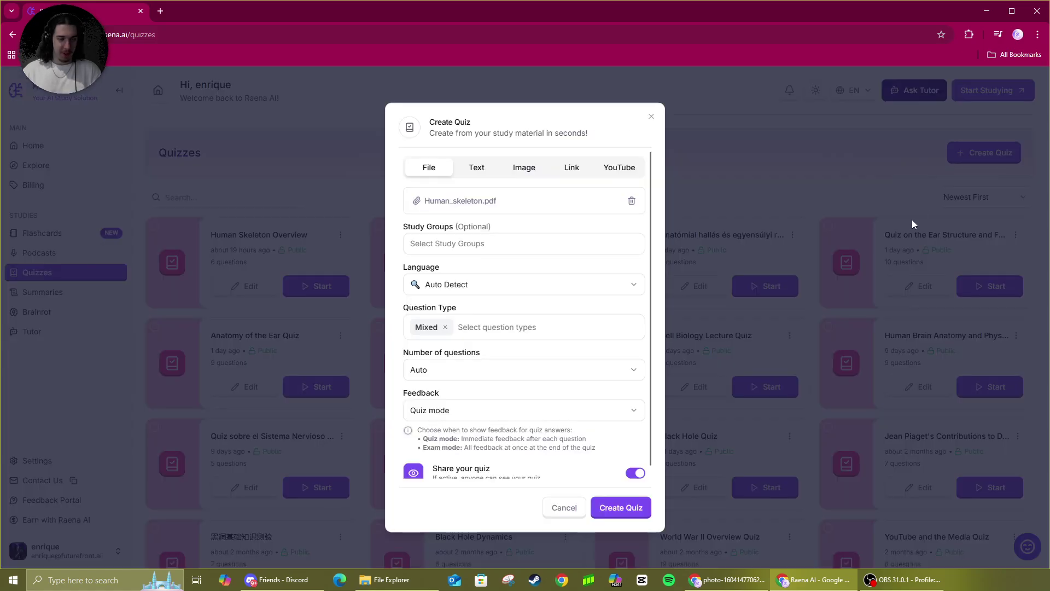
# Check the quiz language options and set the question types to Multiple Choice, True/False and Fill in the Blank.
pyautogui.click(495, 292)
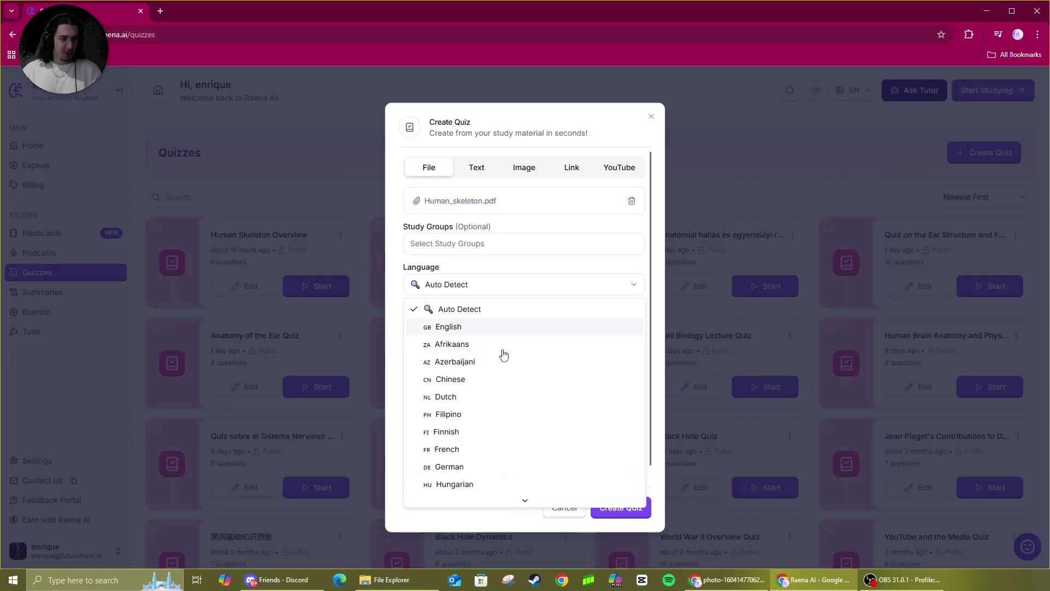
pyautogui.click(530, 285)
pyautogui.click(505, 322)
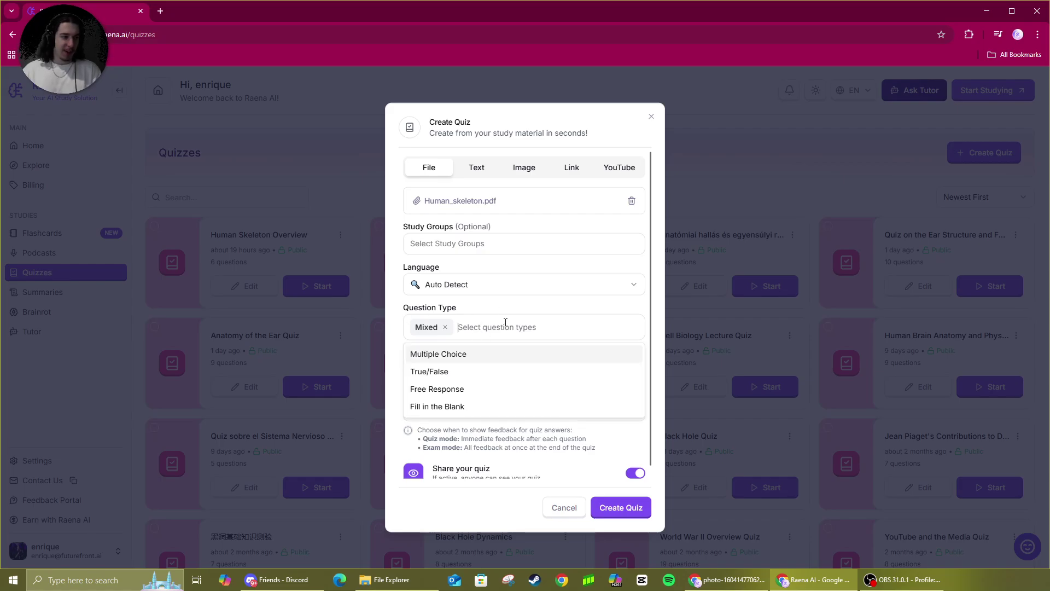
pyautogui.click(489, 357)
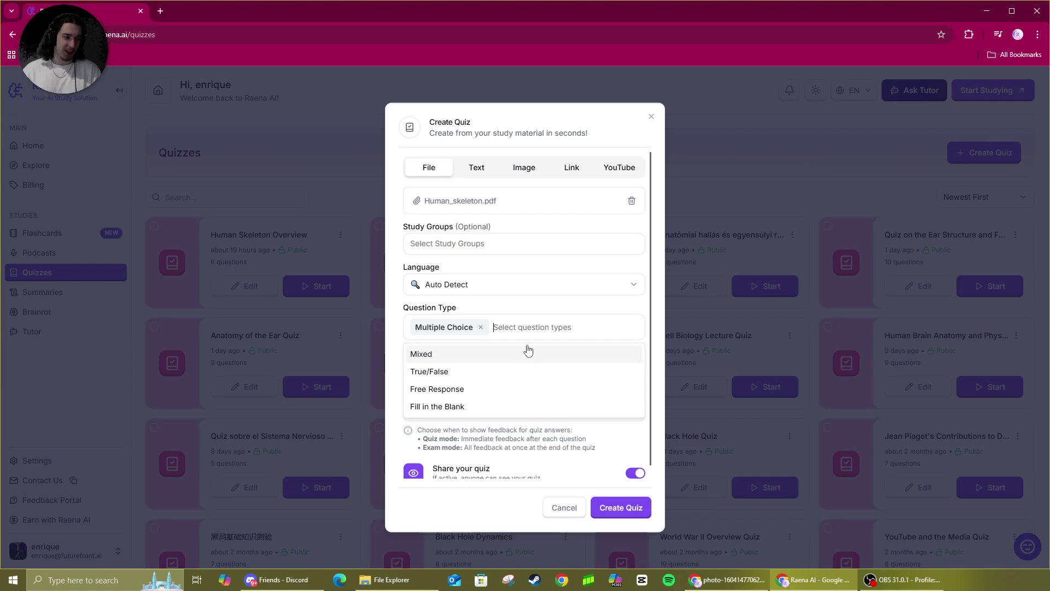
pyautogui.click(486, 372)
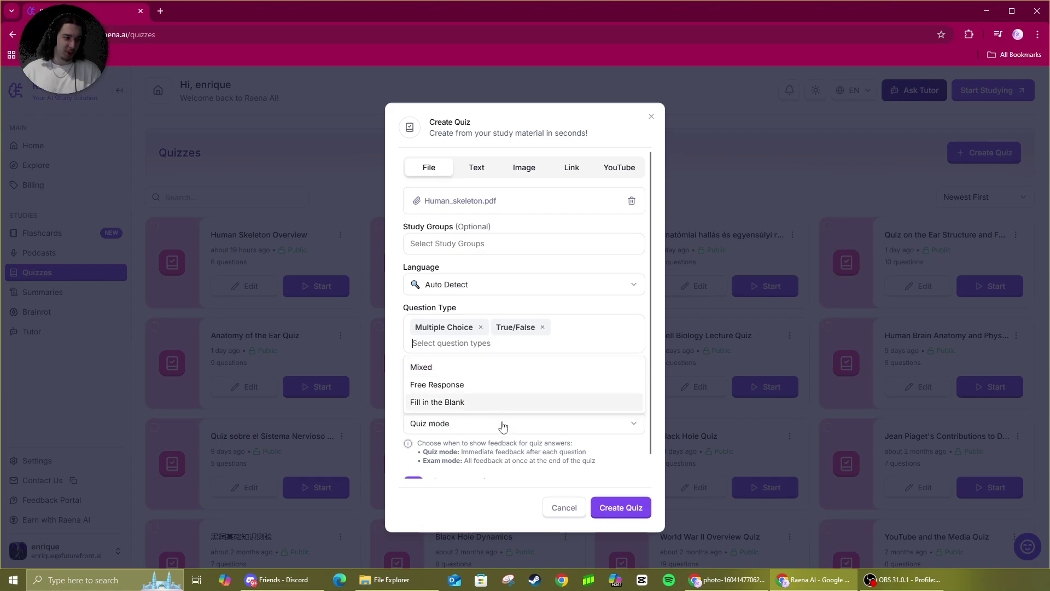
pyautogui.click(478, 403)
pyautogui.click(405, 322)
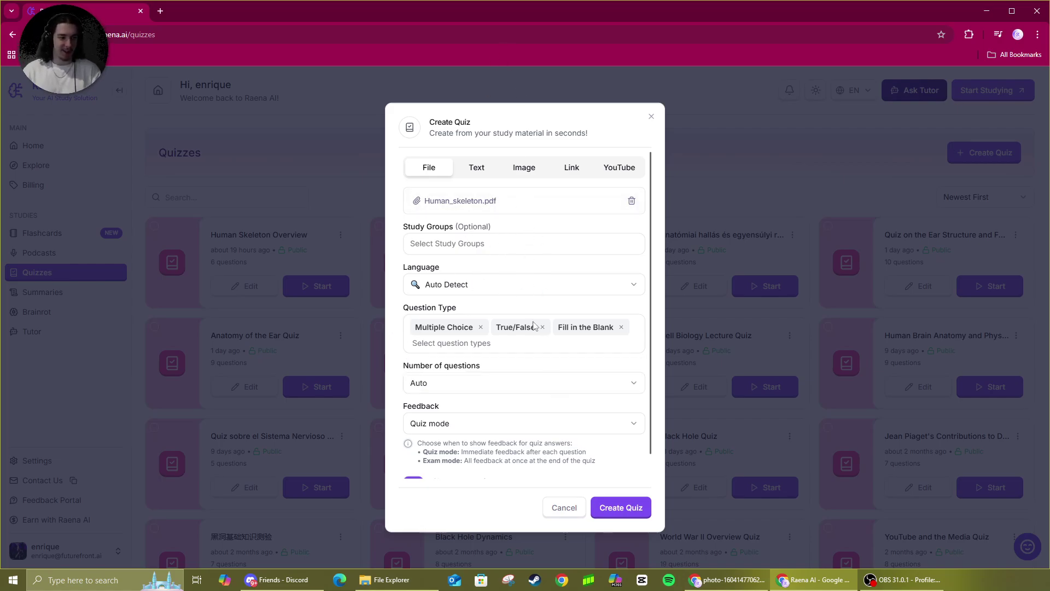
# Set the number of quiz questions to 1-10, check the settings, and cancel the quiz creation.
pyautogui.scroll(-1, 516, 371)
pyautogui.click(481, 358)
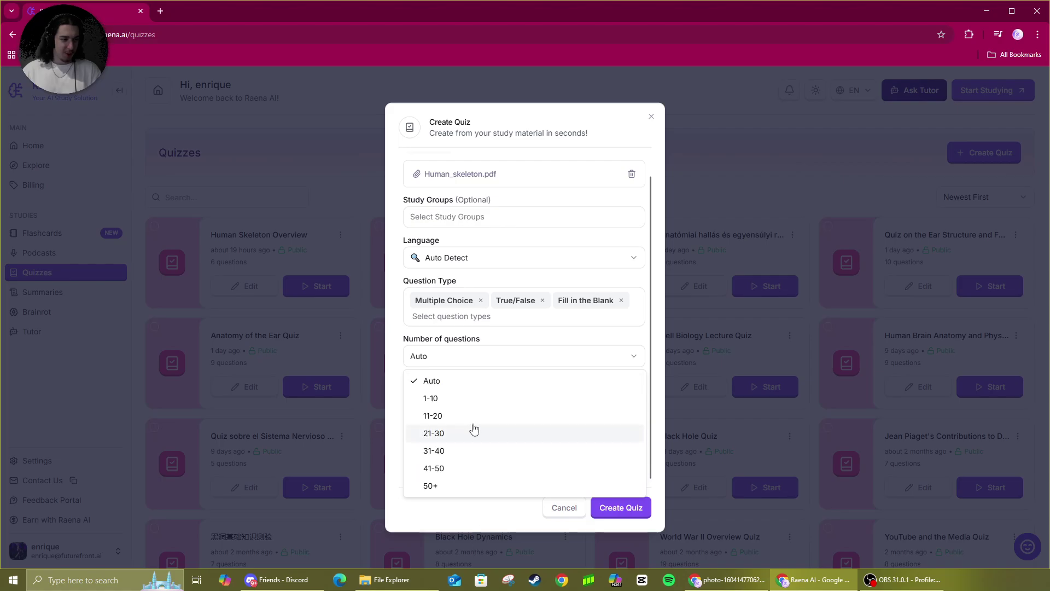
pyautogui.click(495, 397)
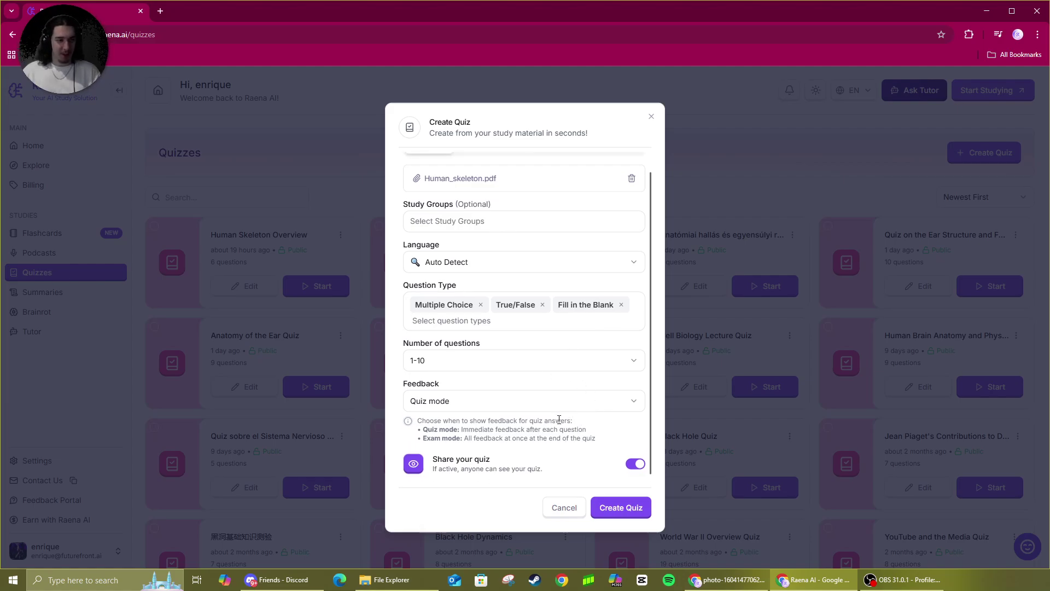
pyautogui.scroll(1, 542, 465)
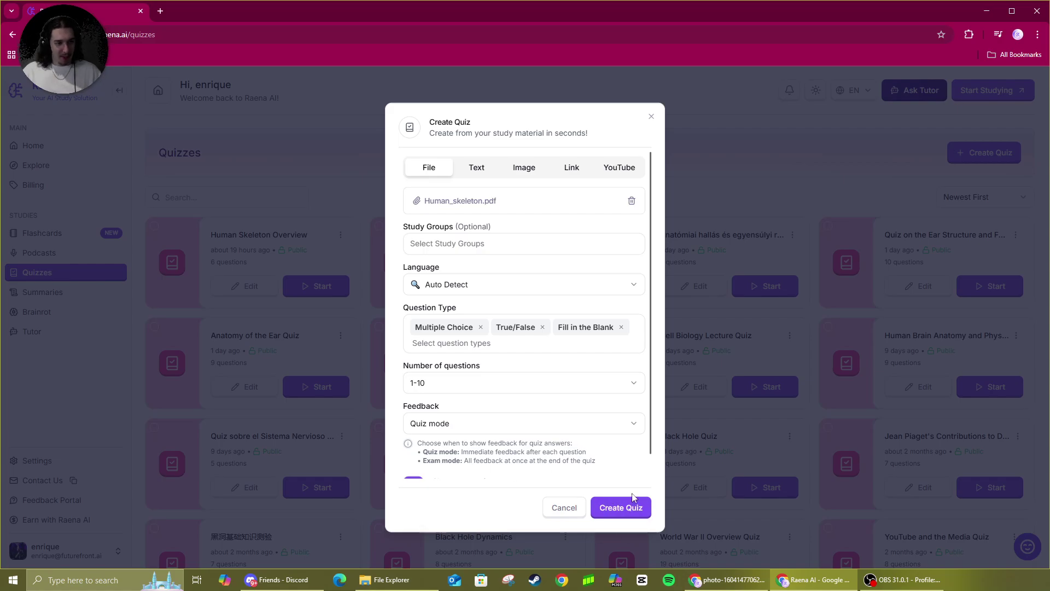
pyautogui.click(564, 507)
# Start the Human Skeleton Overview quiz and complete it by answering Herophilos to the question about the pioneer of studying human corpses.
pyautogui.click(323, 286)
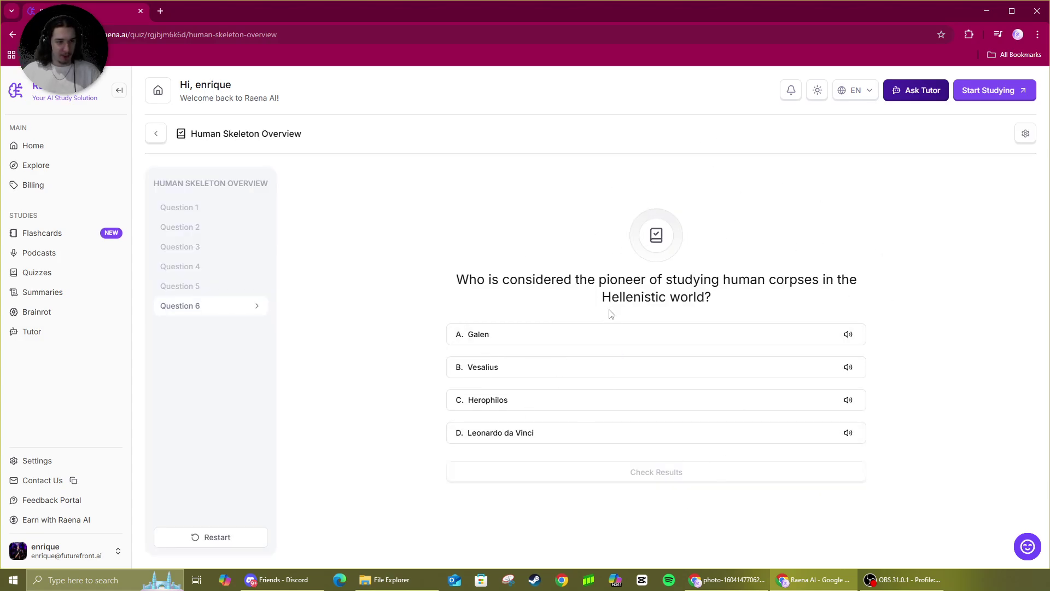
pyautogui.click(607, 401)
pyautogui.click(663, 472)
pyautogui.click(711, 480)
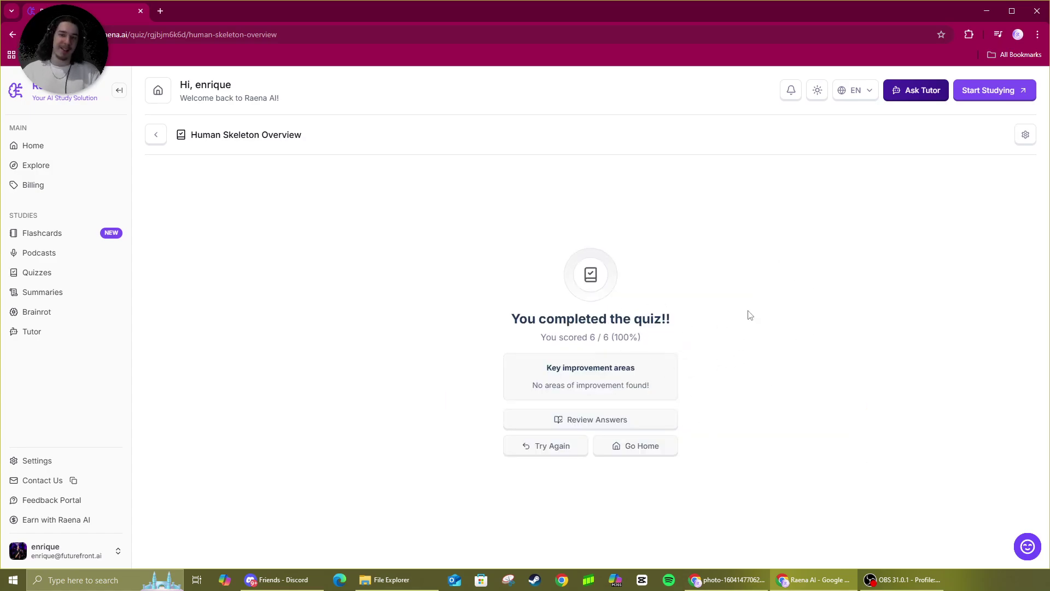
# Retake the quiz, answering True to the 270-bones-at-birth question and 39.8% to the hydroxyapatite calcium question.
pyautogui.click(565, 452)
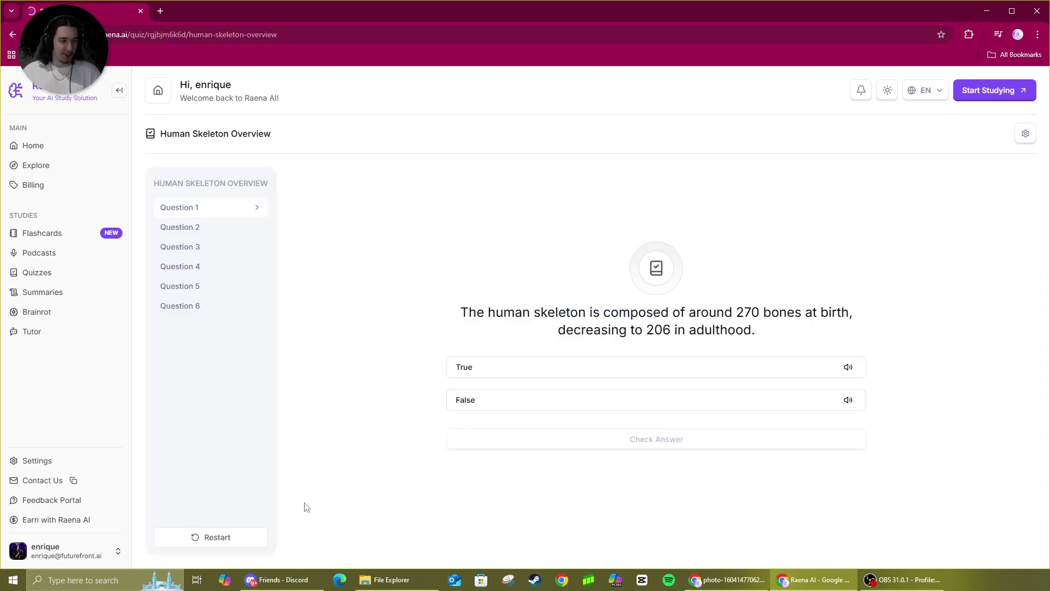
pyautogui.click(655, 366)
pyautogui.click(707, 443)
pyautogui.click(704, 443)
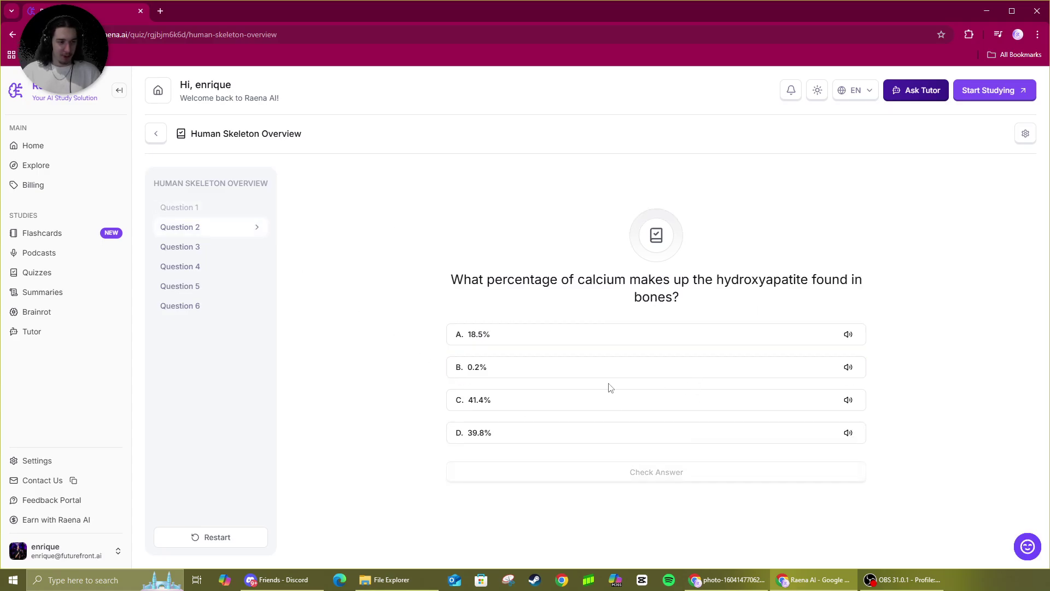
pyautogui.click(613, 434)
pyautogui.click(681, 474)
pyautogui.click(688, 484)
# Answer and check quiz questions 3 to 5, choosing True for the statement about the 80 bones of the axial skeleton.
pyautogui.click(616, 374)
pyautogui.click(685, 474)
pyautogui.click(703, 484)
pyautogui.click(625, 368)
pyautogui.click(667, 472)
pyautogui.click(678, 484)
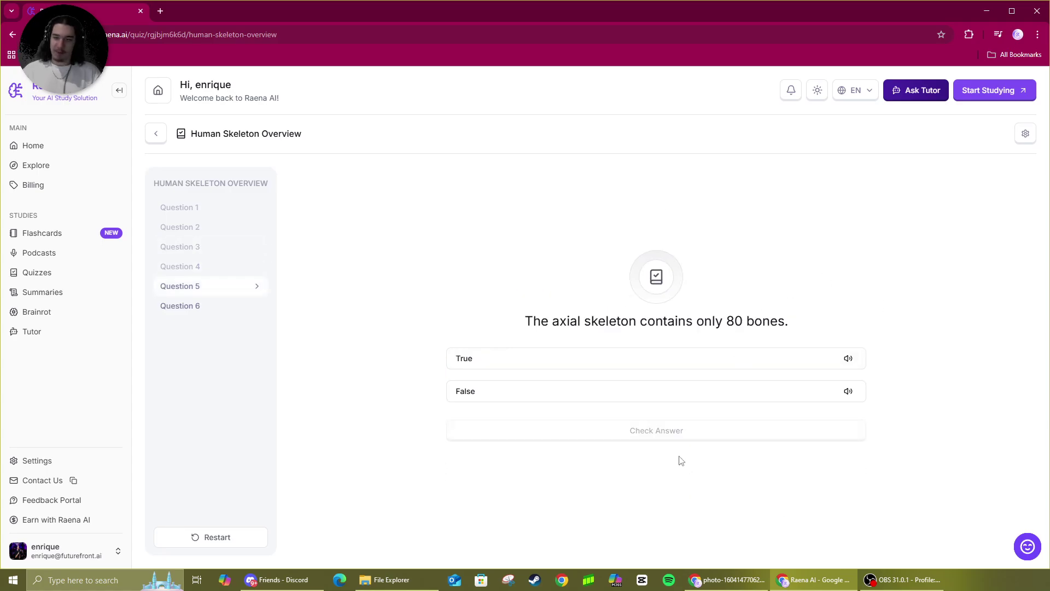
pyautogui.click(679, 359)
pyautogui.click(683, 439)
pyautogui.click(685, 442)
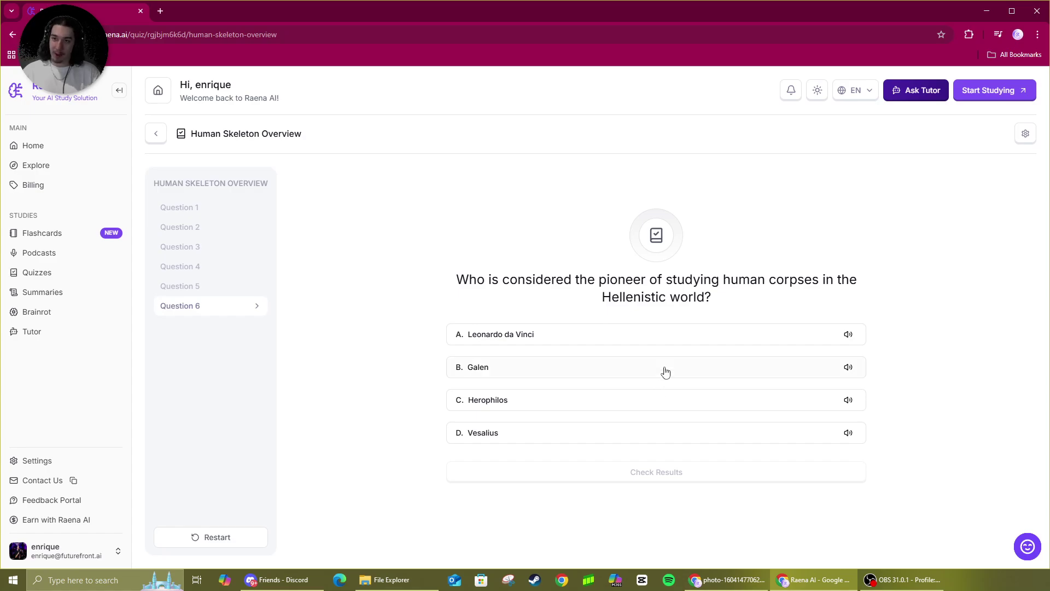
# Open the summaries section and examine the text, image, link and YouTube sources available for a new summary.
pyautogui.click(52, 301)
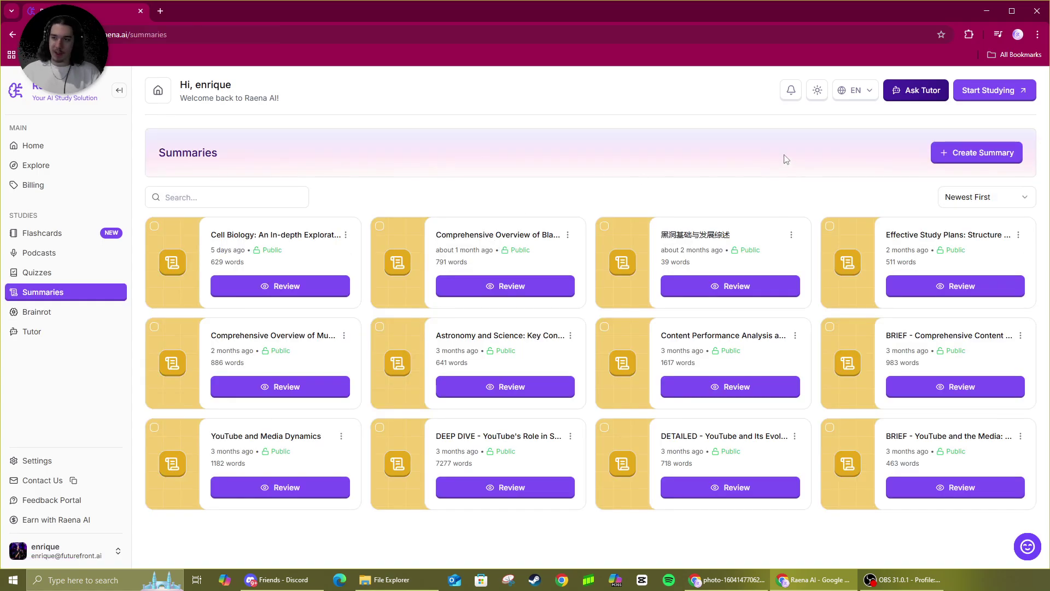
pyautogui.click(969, 152)
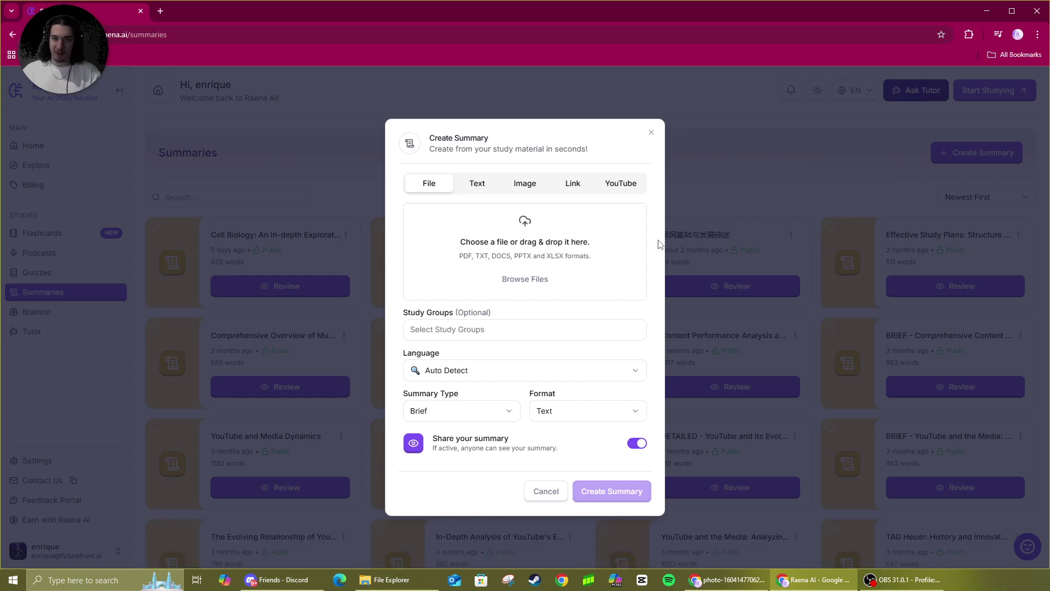
pyautogui.click(480, 185)
pyautogui.click(543, 180)
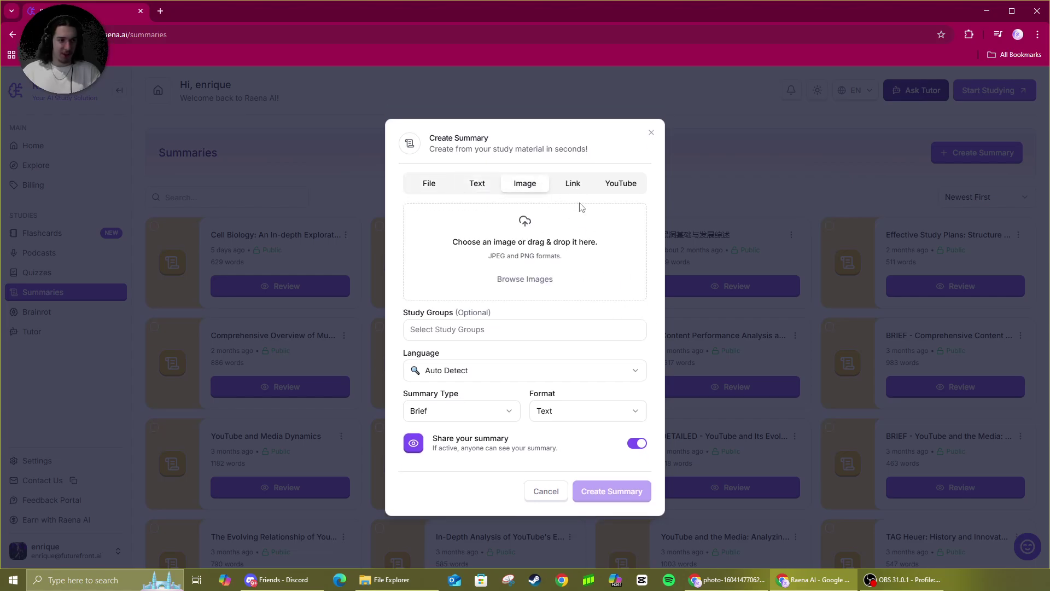
pyautogui.click(568, 185)
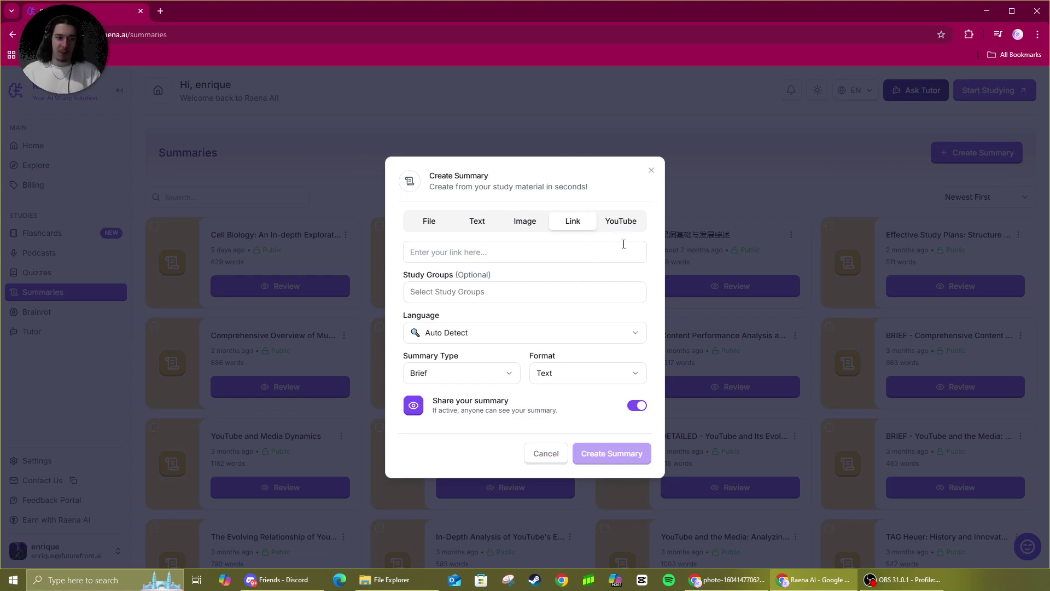
pyautogui.click(622, 220)
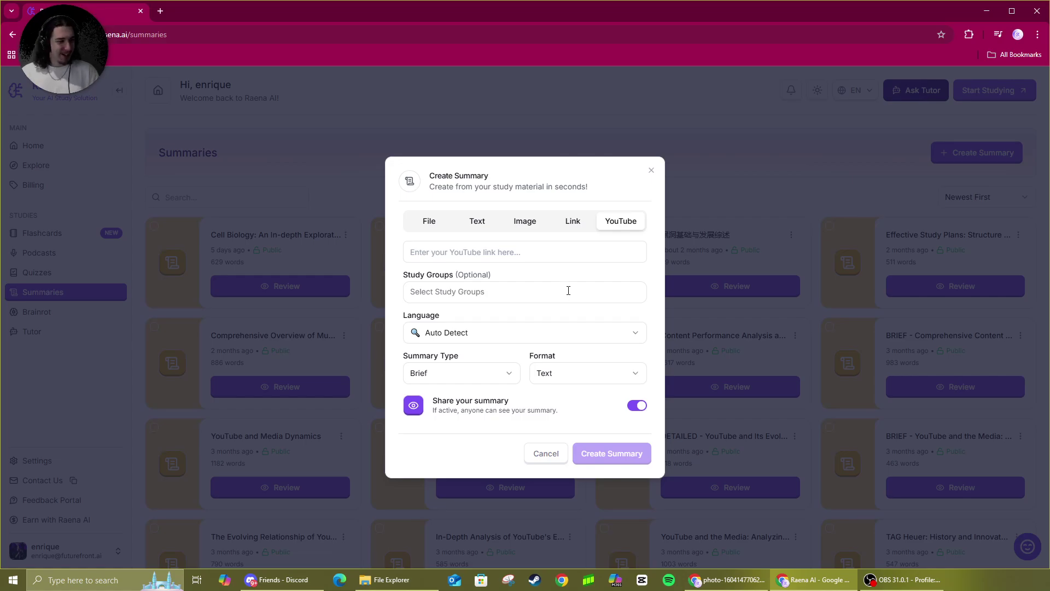
# Attach Human_skeleton.pdf as the file source of the new summary.
pyautogui.click(421, 221)
pyautogui.moveTo(1047, 285); pyautogui.dragTo(619, 255)
pyautogui.click(951, 155)
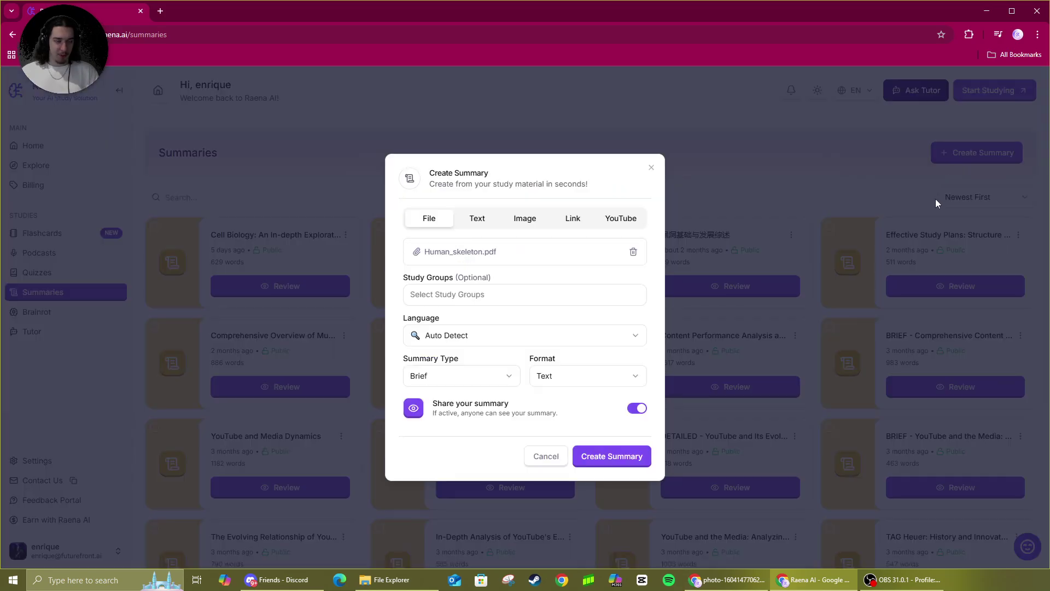
# Examine the format, language and summary type options for the new summary, and cancel without creating it.
pyautogui.click(564, 383)
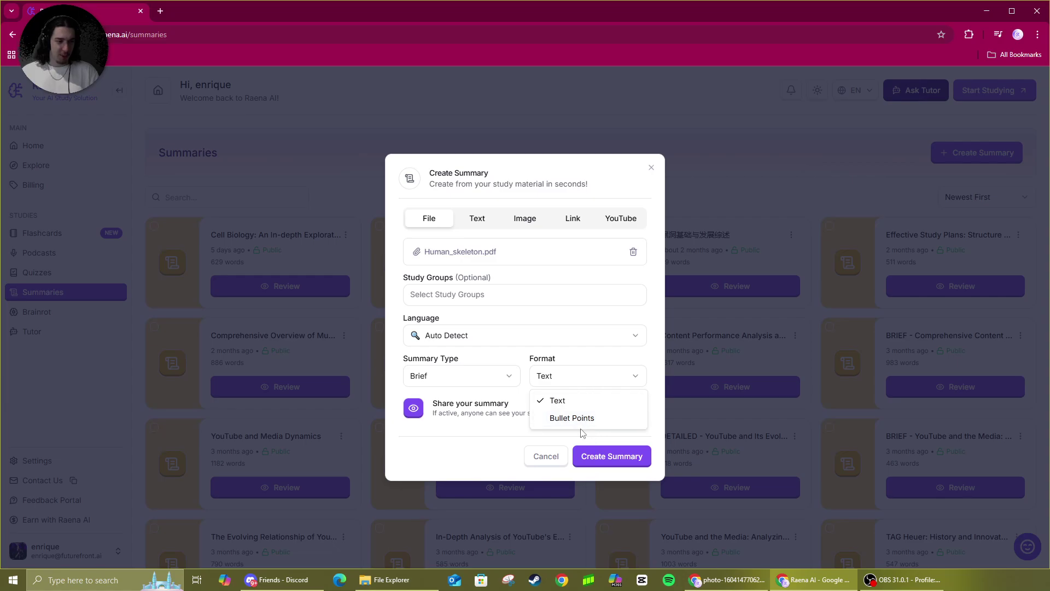
pyautogui.click(567, 345)
pyautogui.click(570, 342)
pyautogui.click(496, 375)
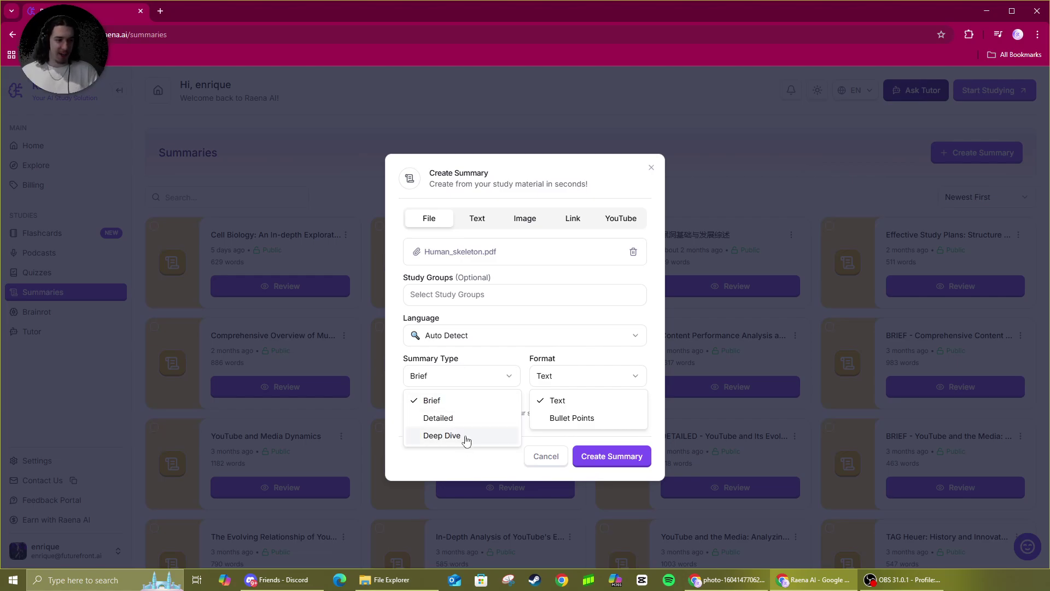
pyautogui.click(515, 322)
pyautogui.click(651, 324)
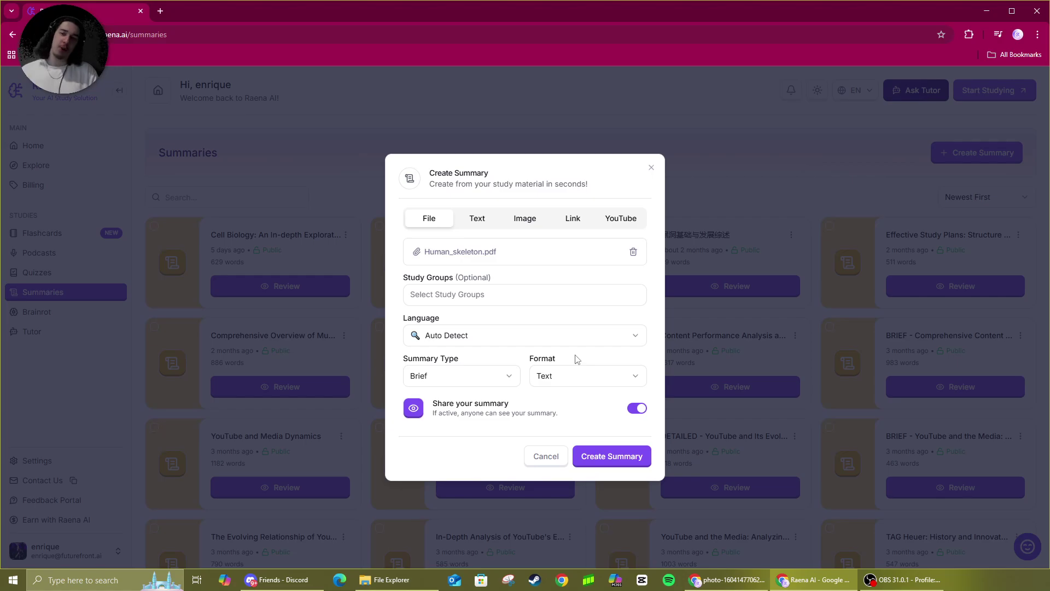
pyautogui.click(532, 459)
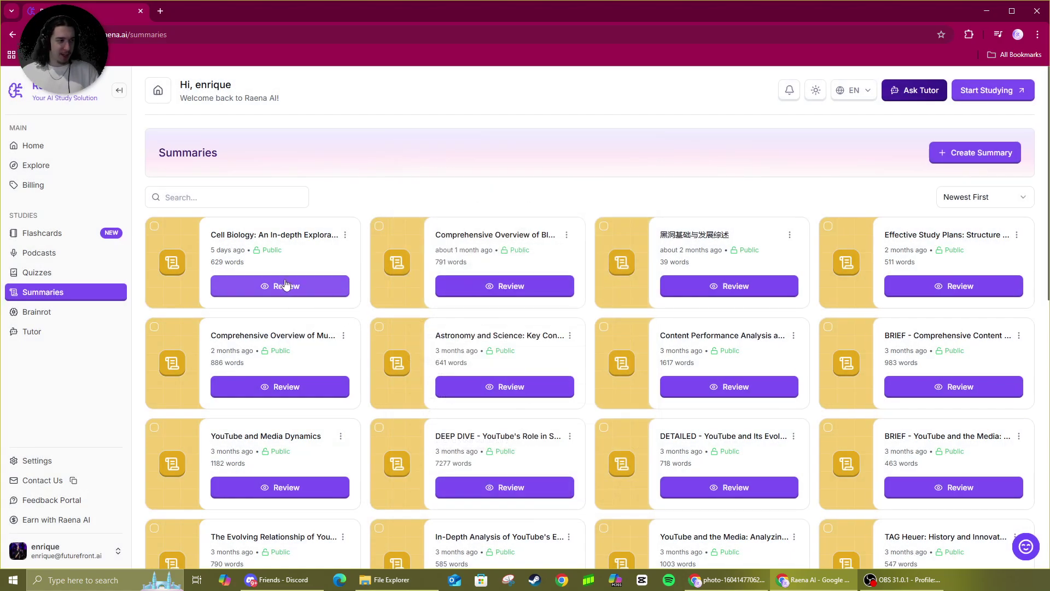
# Open the Cell Biology summary for review and briefly look at its settings.
pyautogui.click(287, 287)
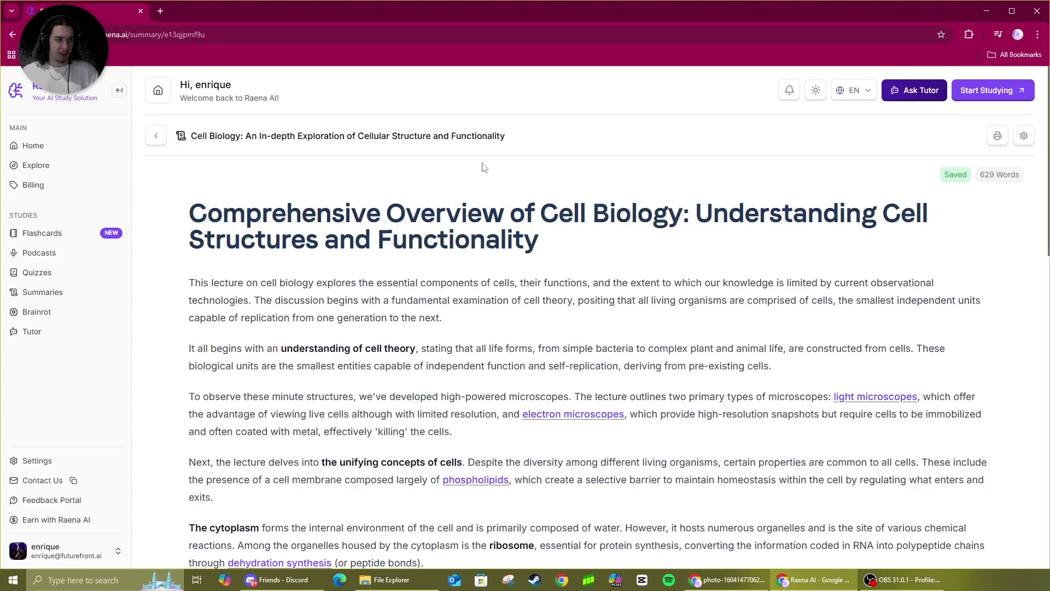
pyautogui.click(1024, 136)
pyautogui.click(808, 171)
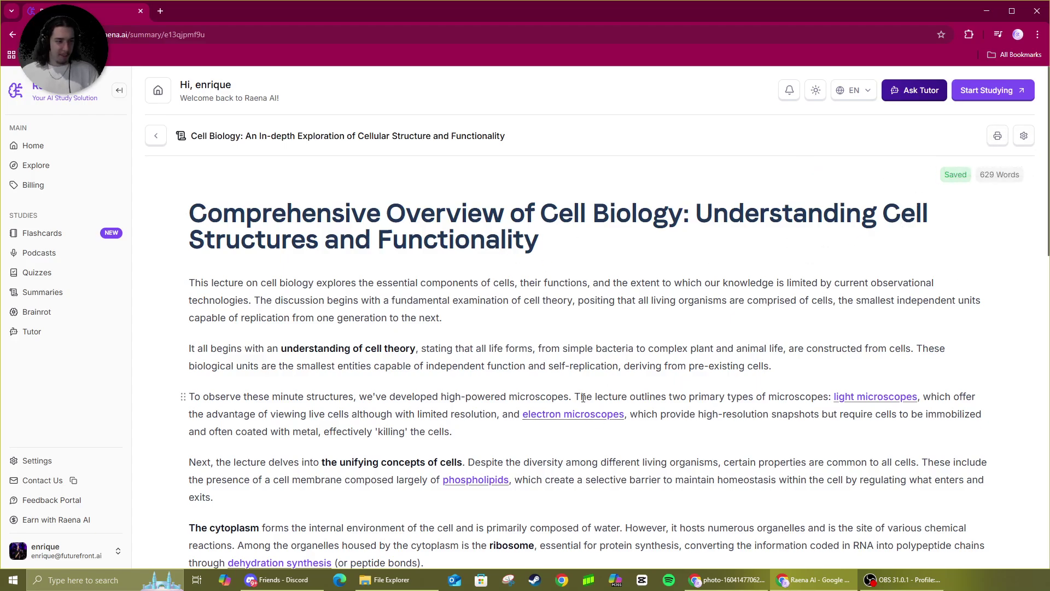
# Follow the phospholipids link in the summary to its YouTube source video, and close that video's tab.
pyautogui.scroll(-4, 548, 335)
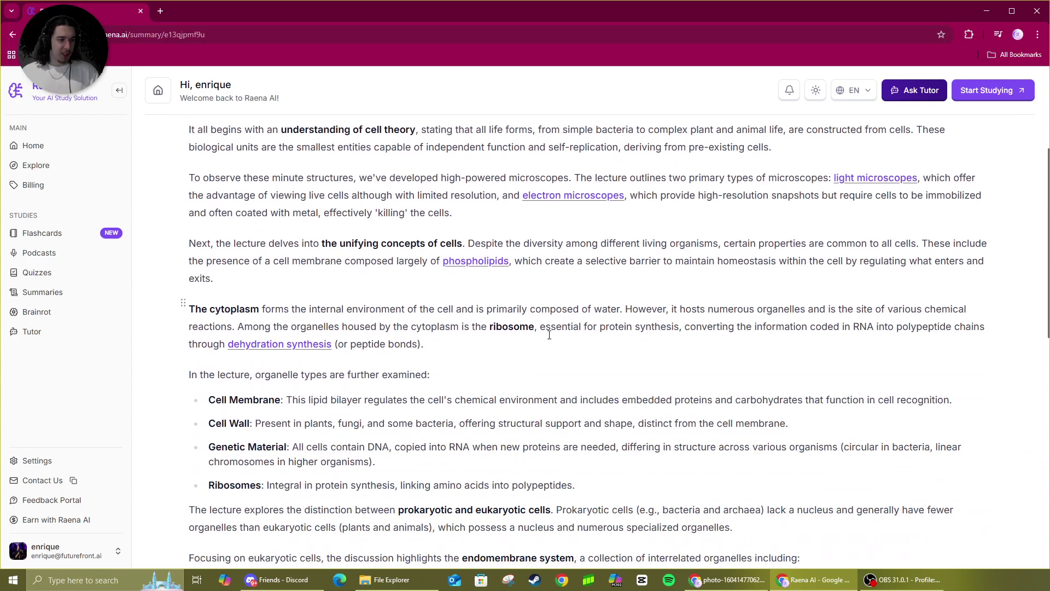
pyautogui.click(476, 261)
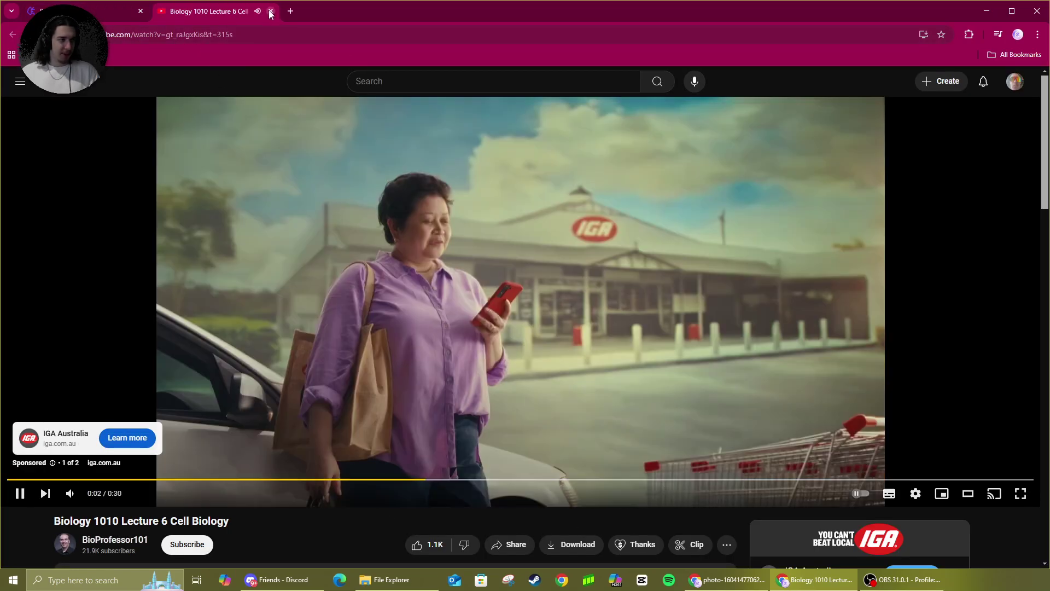
pyautogui.click(271, 11)
# Read through the rest of the summary and try the embedded "Biology 1010 Lecture 6 Cell Biology" video at its end.
pyautogui.scroll(-12, 359, 382)
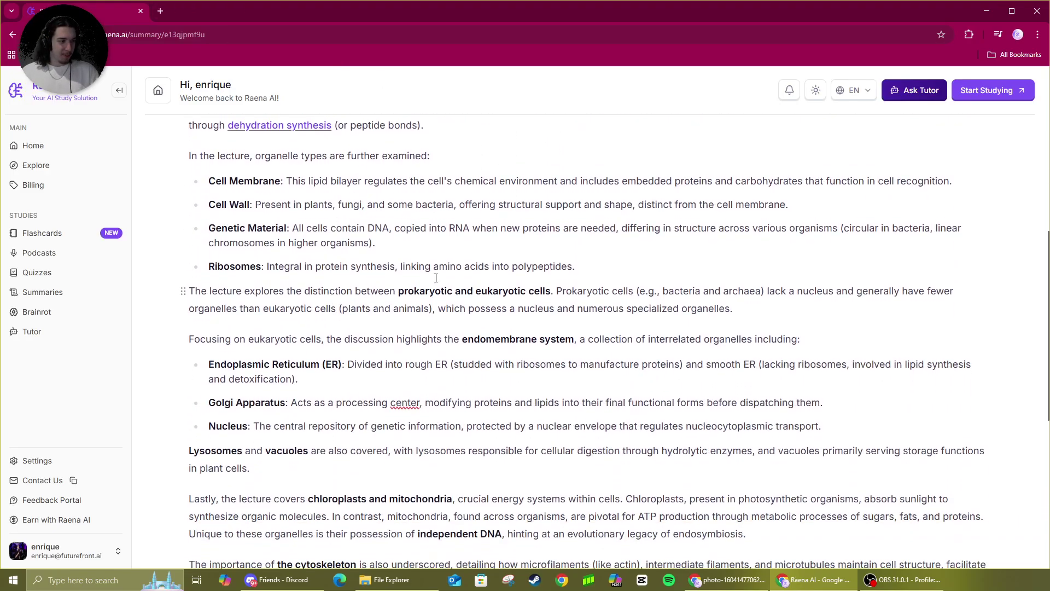
pyautogui.click(365, 394)
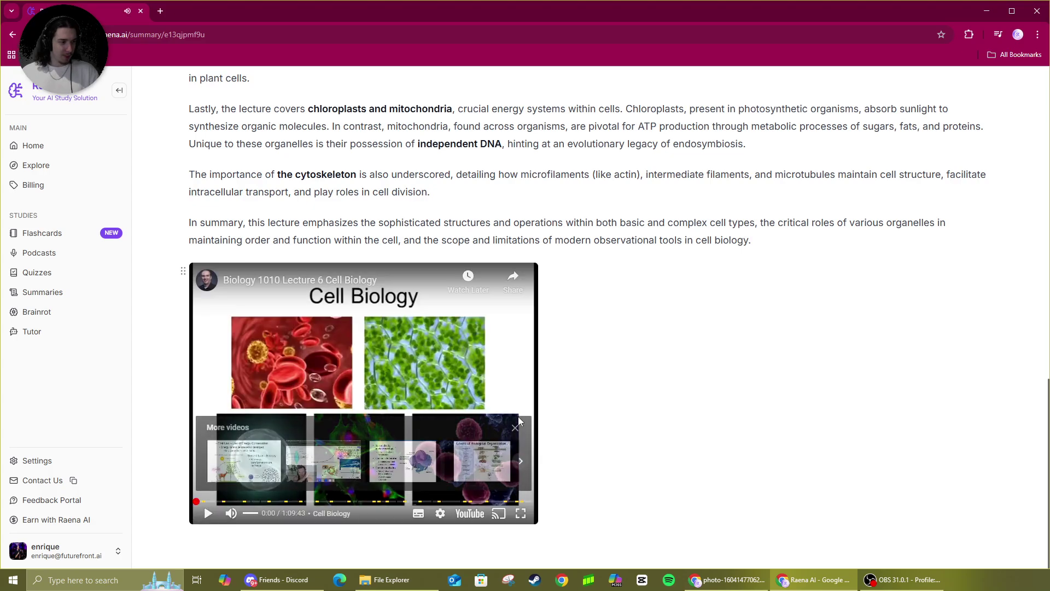
pyautogui.scroll(12, 306, 336)
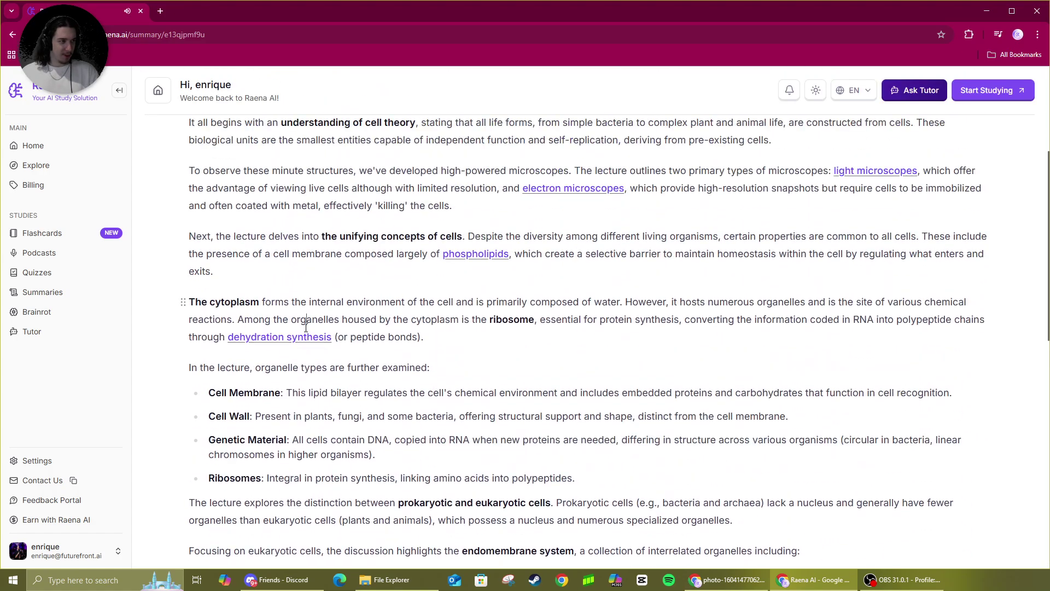
# Follow the dehydration synthesis link to its source video, close that tab, and look through the Cell Biology summary again.
pyautogui.click(305, 337)
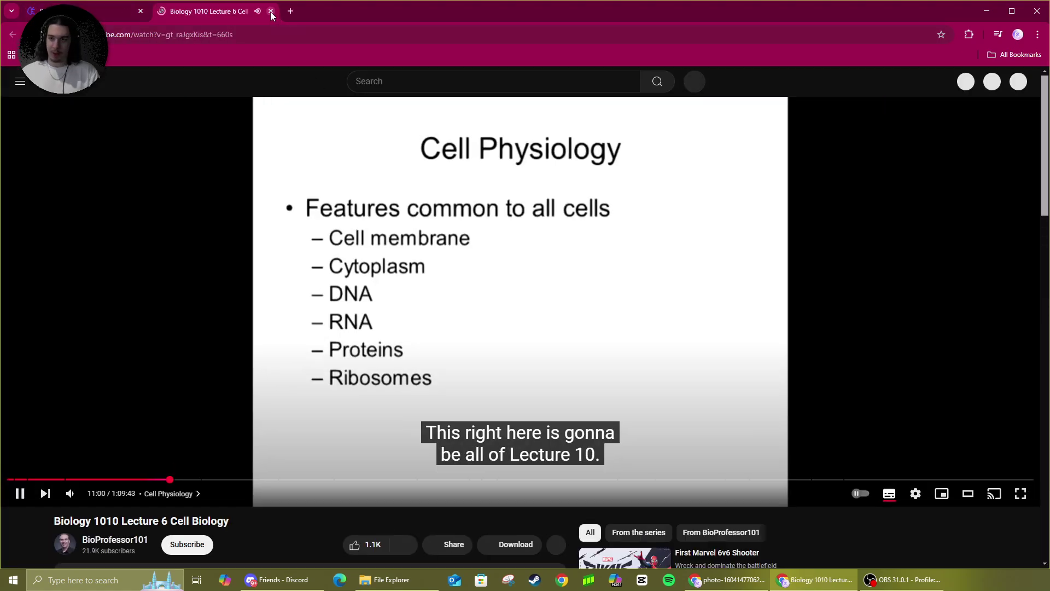
pyautogui.click(271, 11)
pyautogui.scroll(-6, 480, 359)
pyautogui.scroll(-5, 479, 359)
pyautogui.scroll(14, 776, 392)
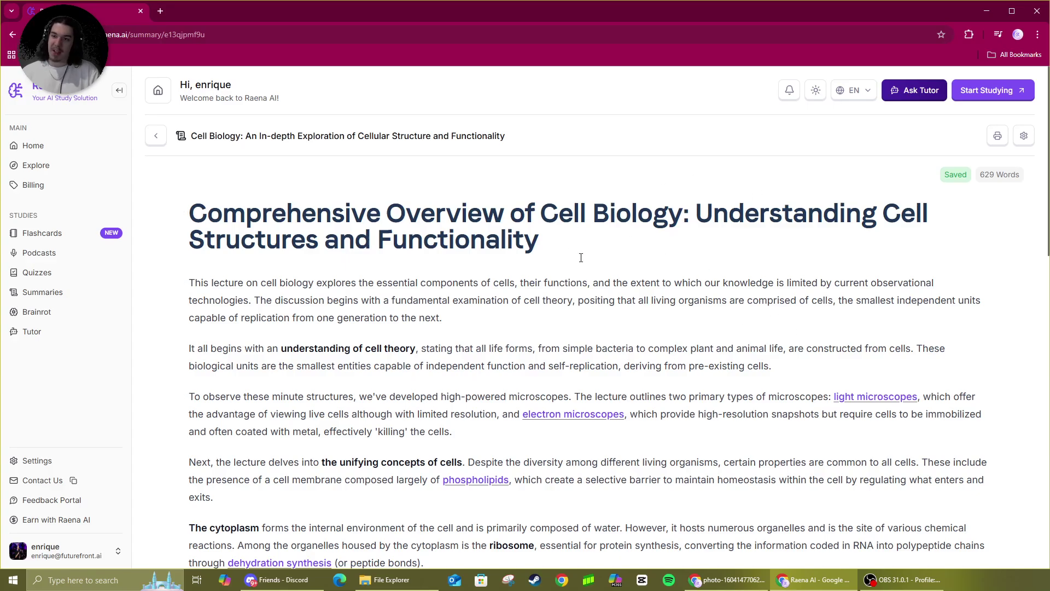
pyautogui.scroll(-14, 498, 384)
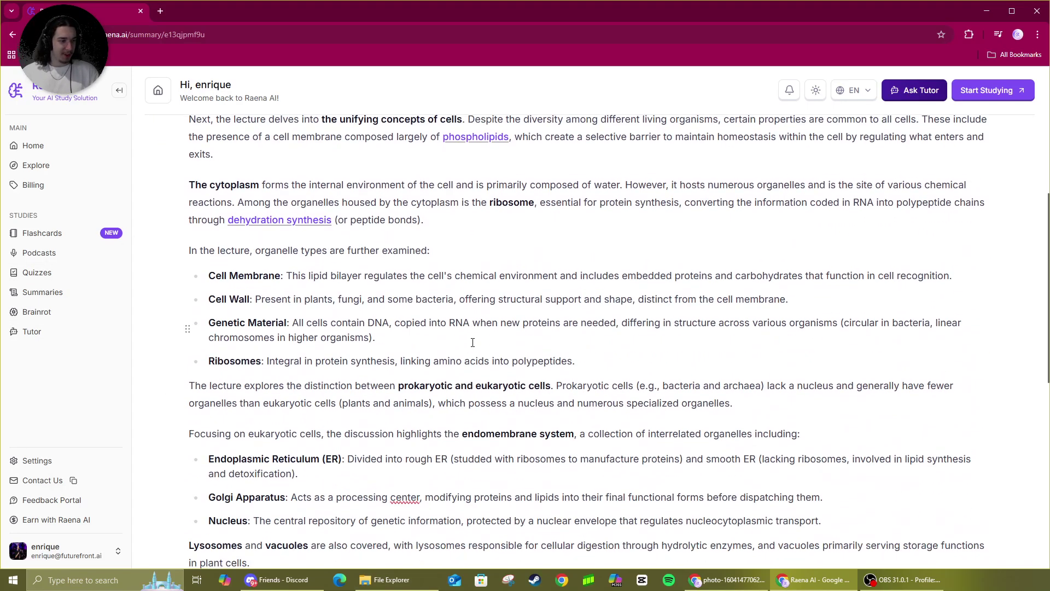
pyautogui.scroll(12, 499, 384)
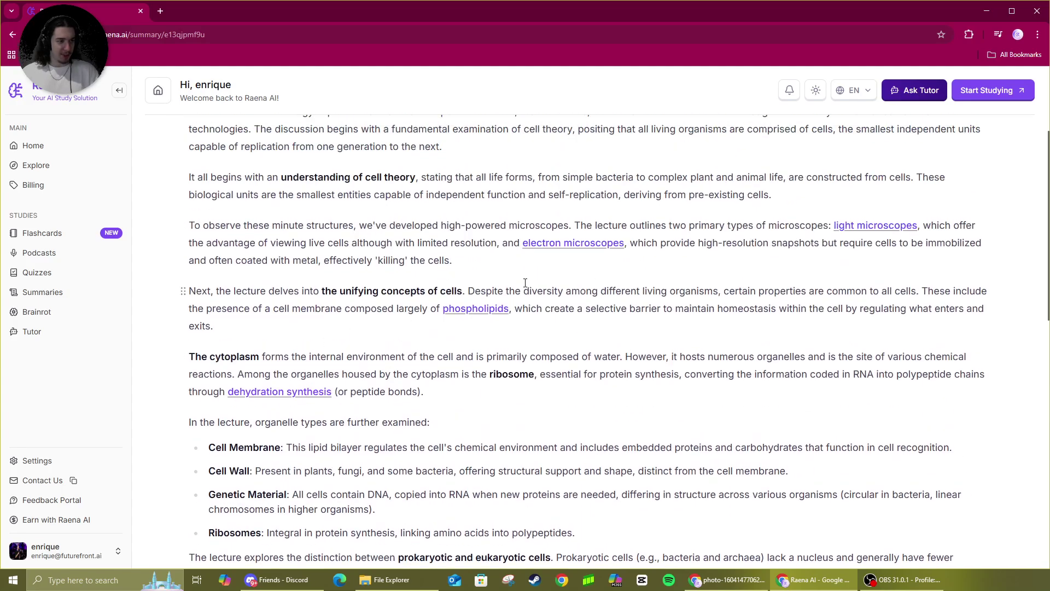
# Open the AI Tutor and advance the Principles of Biology file preview to page 12.
pyautogui.click(61, 330)
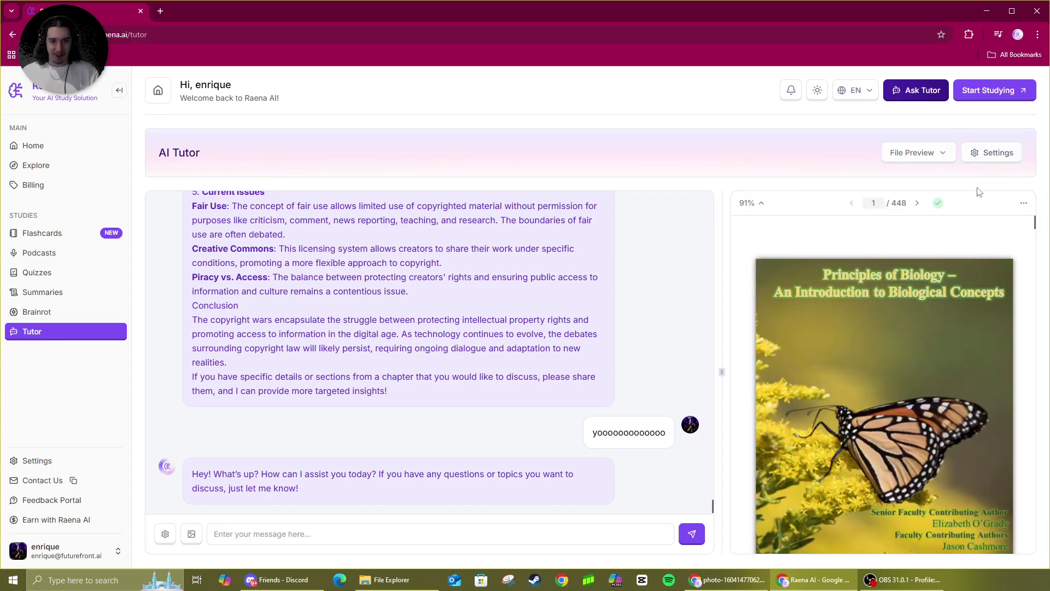
pyautogui.click(918, 203)
pyautogui.click(918, 203)
pyautogui.click(918, 204)
pyautogui.click(918, 203)
pyautogui.click(918, 203)
pyautogui.click(918, 204)
pyautogui.scroll(-1, 667, 451)
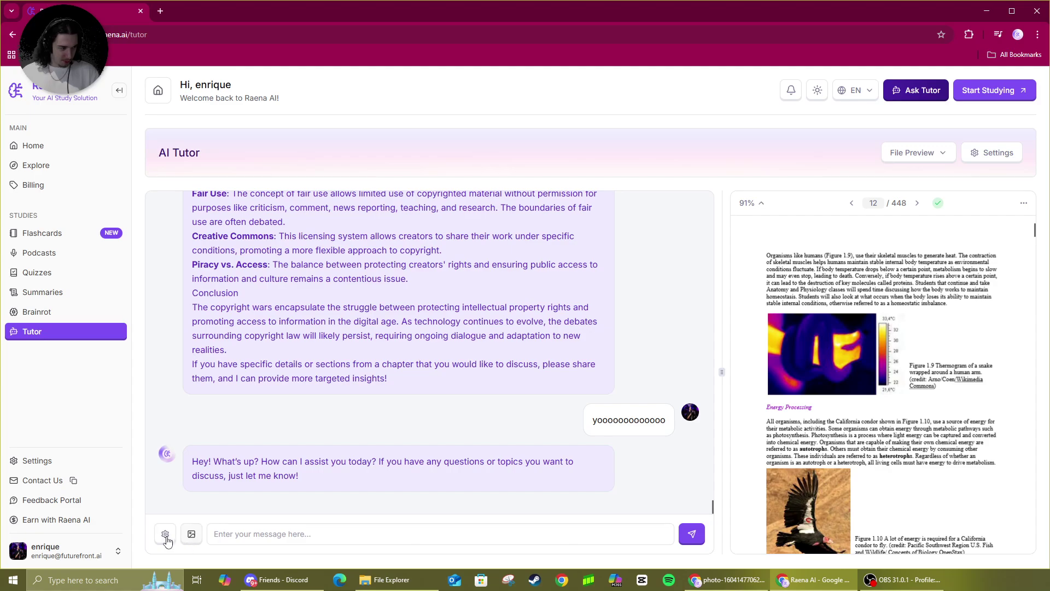
pyautogui.click(1024, 203)
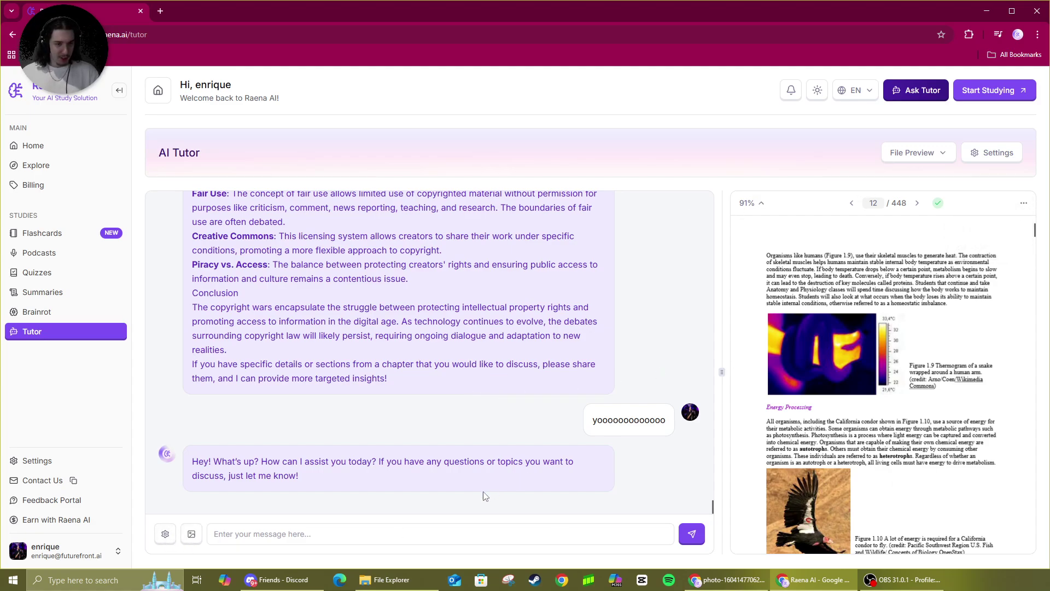
# Ask the tutor "what is energy processing".
pyautogui.write('hw')
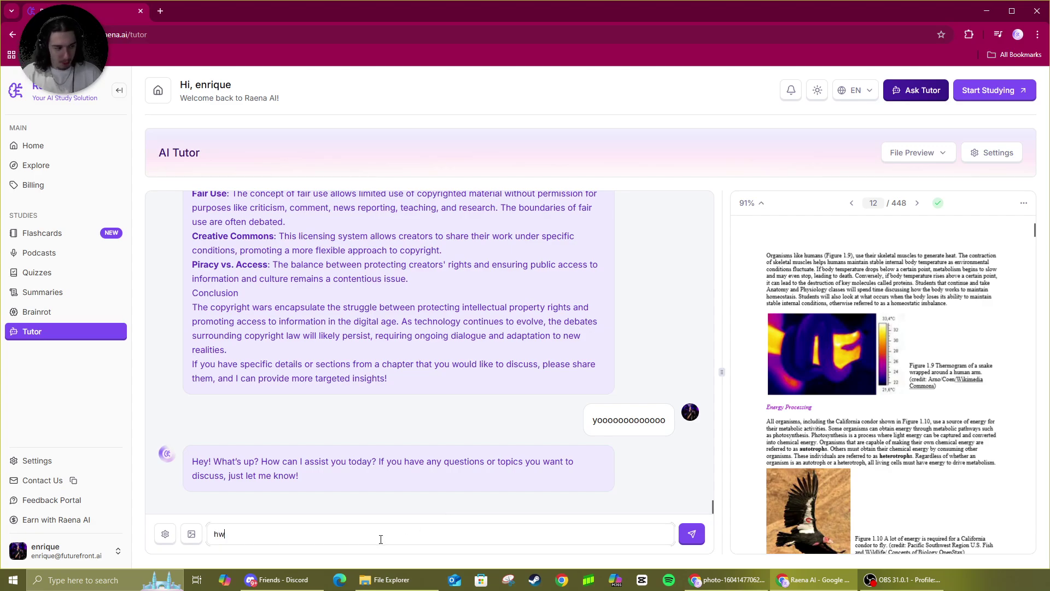
pyautogui.write('a')
pyautogui.press('BackSpace')
pyautogui.press('BackSpace')
pyautogui.press('BackSpace')
pyautogui.write('what is energy processing')
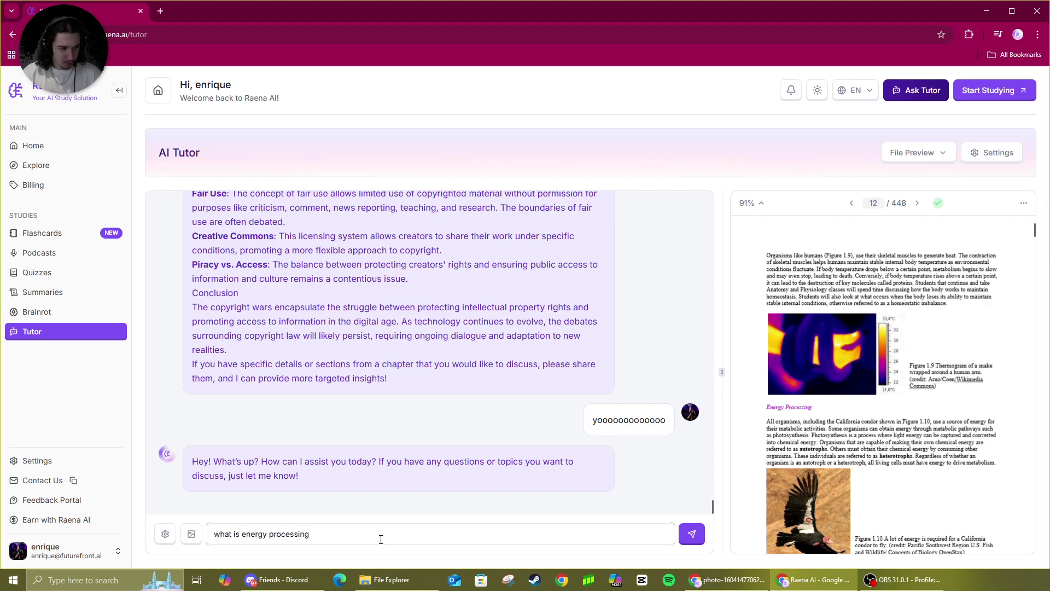
pyautogui.press('Return')
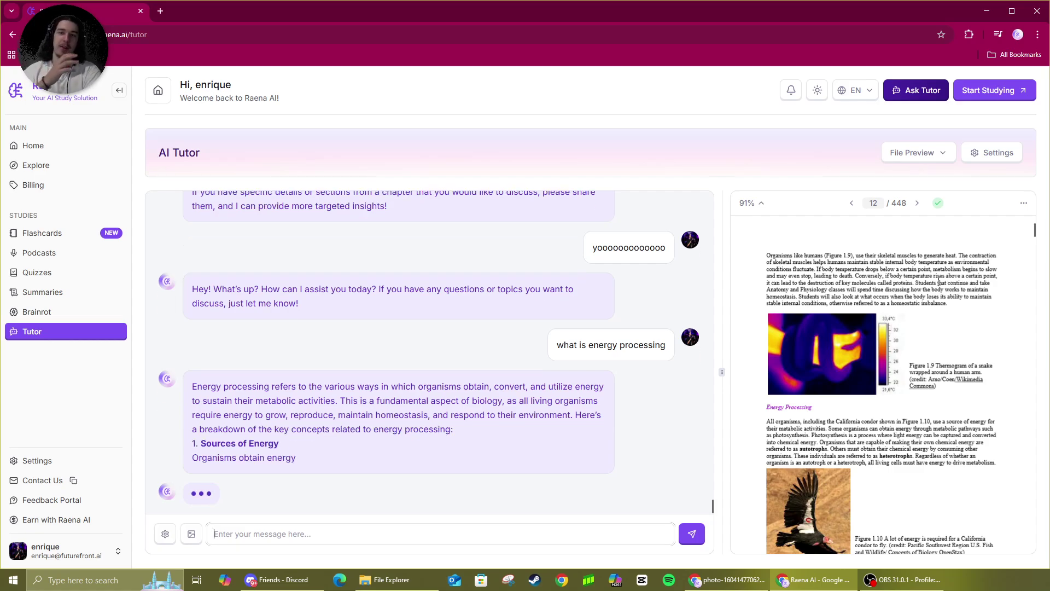
# Check the file preview's zoom options and look over the tutor's answer beside the textbook's Energy Processing section.
pyautogui.click(760, 203)
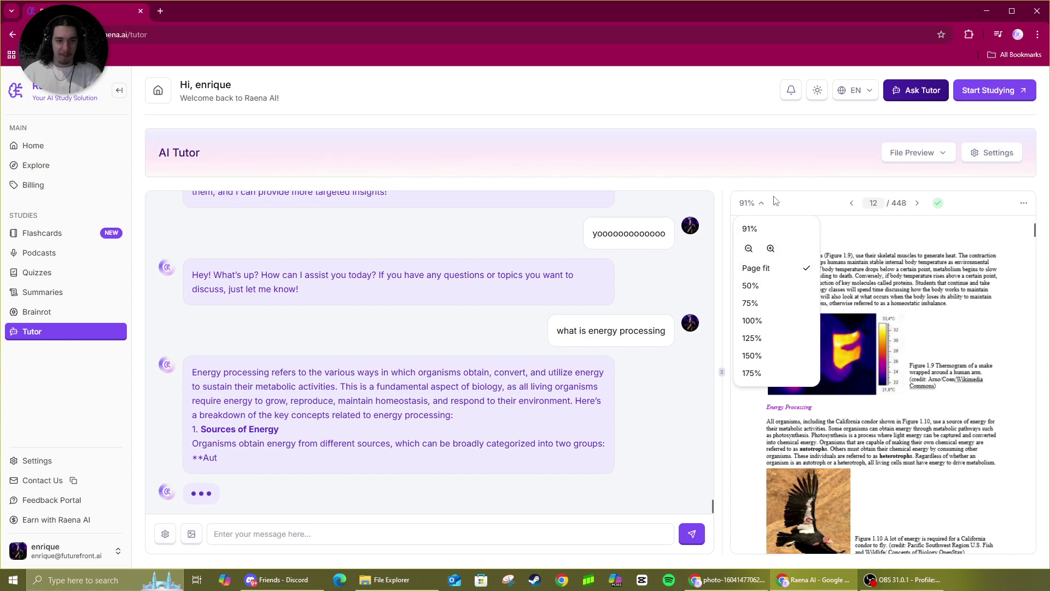
pyautogui.click(795, 183)
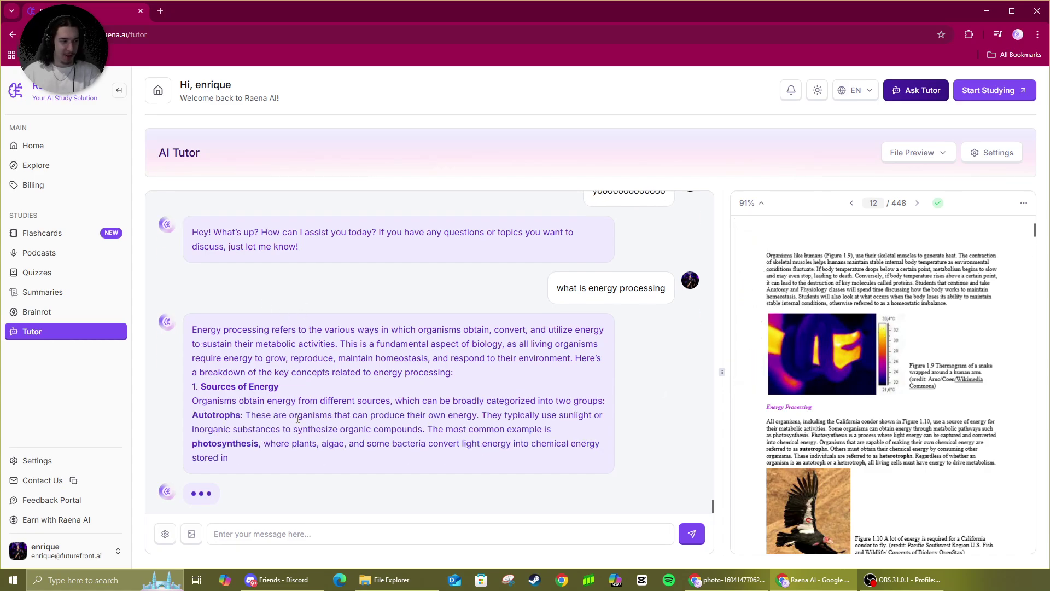
pyautogui.scroll(-2, 854, 425)
pyautogui.scroll(5, 854, 425)
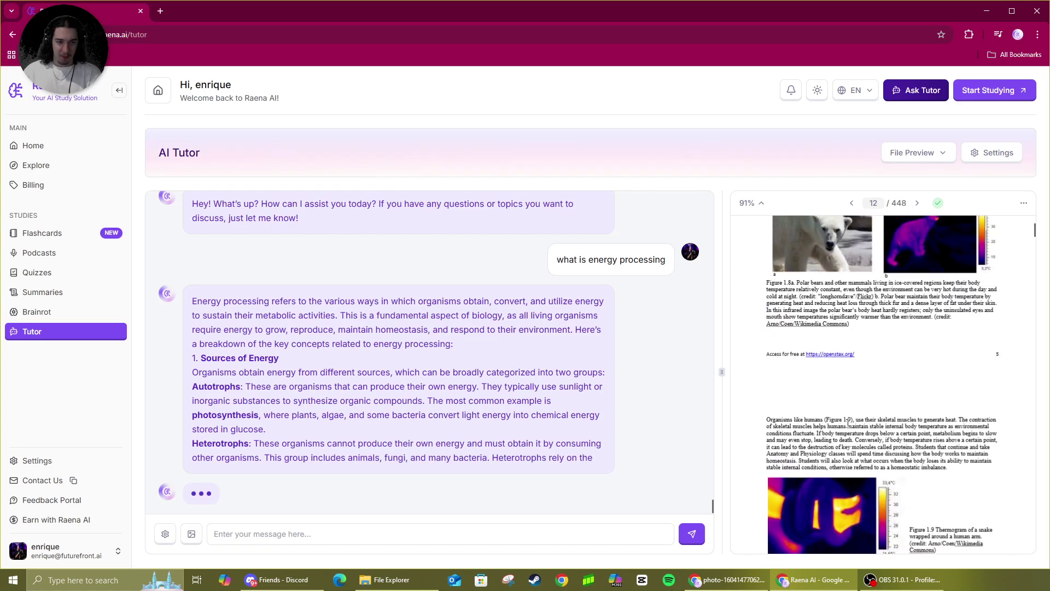
pyautogui.scroll(-3, 854, 425)
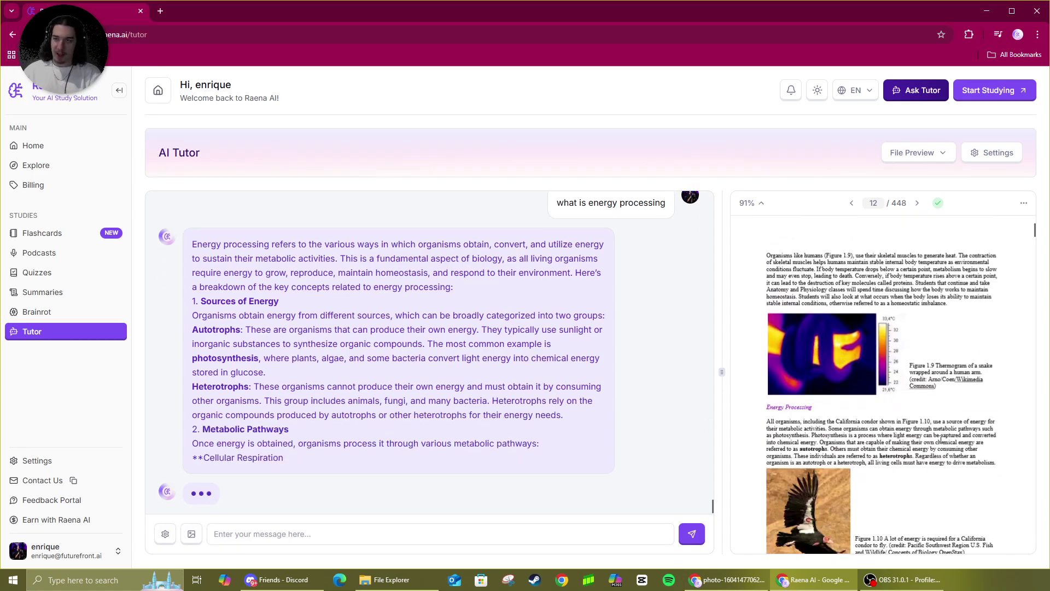
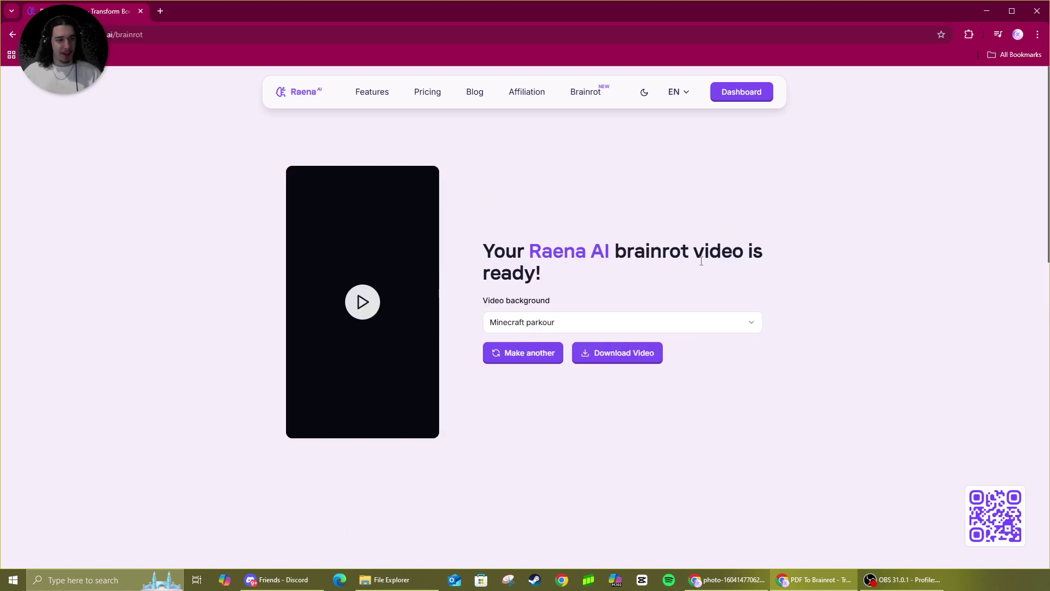
# Look over the background options for the finished brainrot video, keep Minecraft parkour, and pause the video's playback.
pyautogui.click(593, 325)
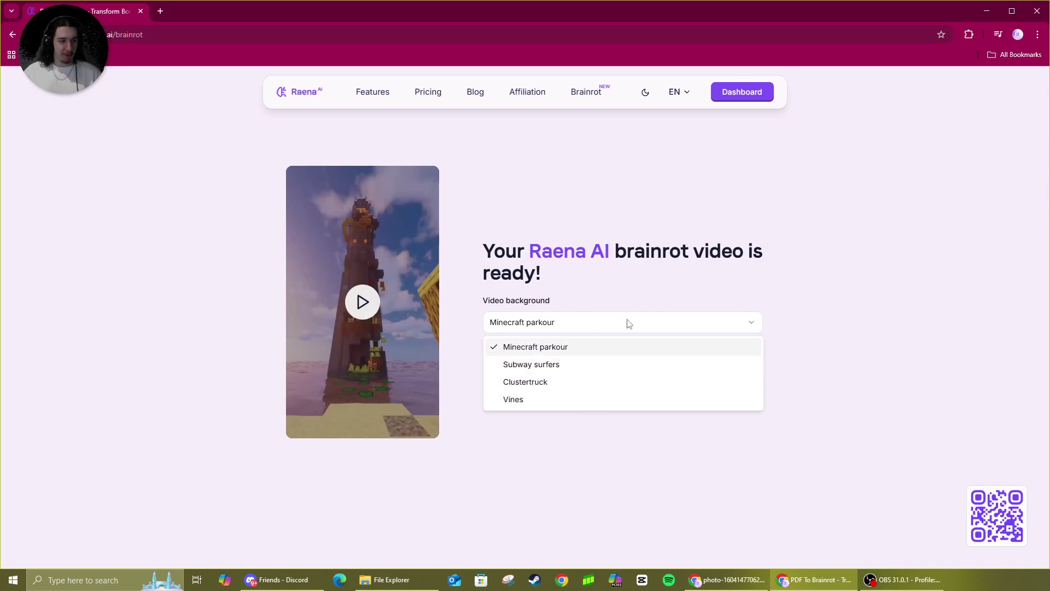
pyautogui.click(852, 341)
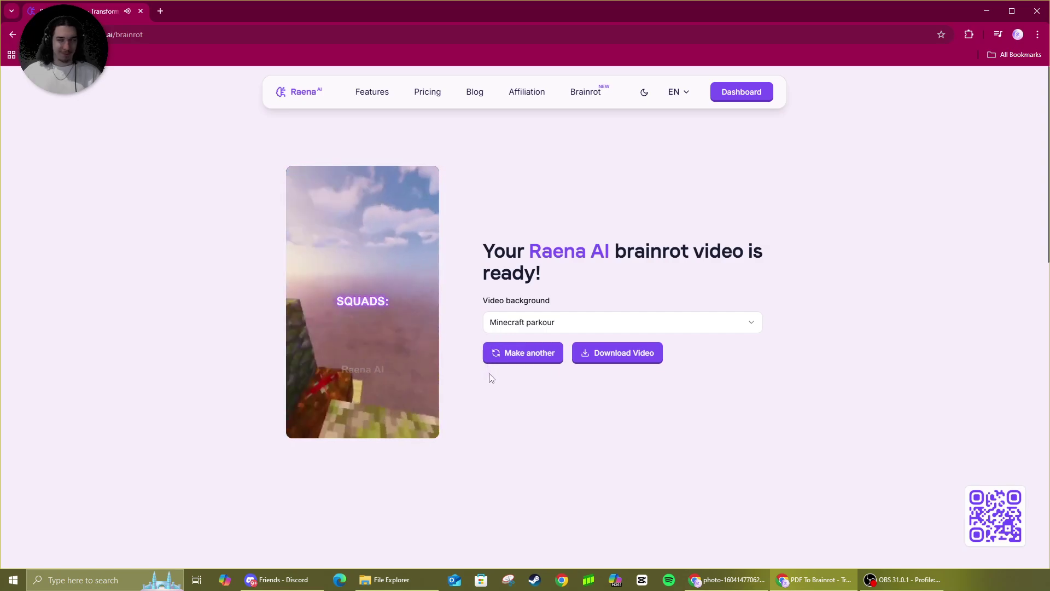
pyautogui.click(403, 303)
pyautogui.click(391, 580)
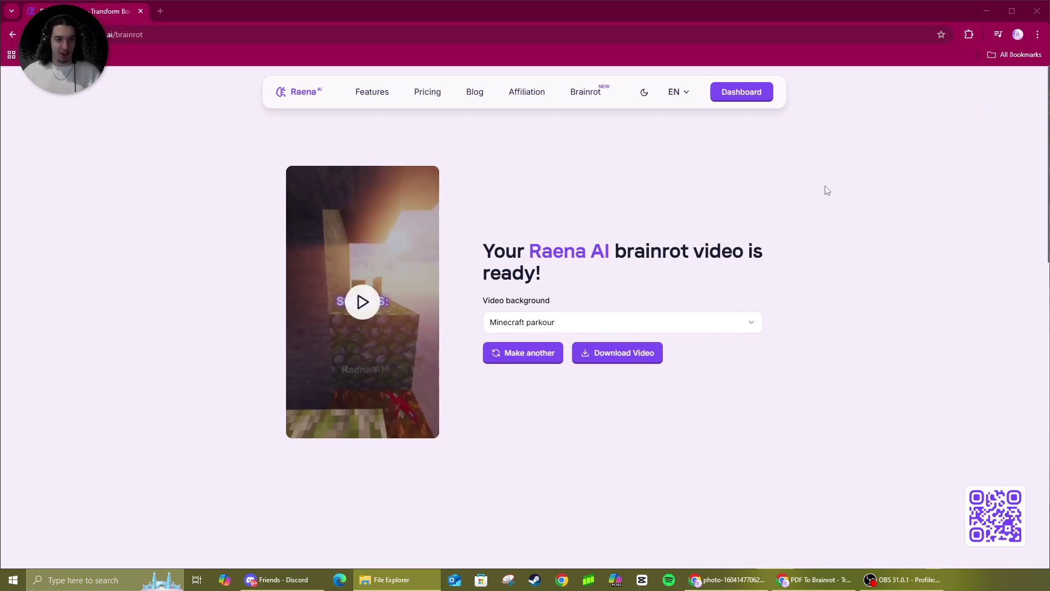
# Return to the dashboard and browse the recent public studies on the Explore page.
pyautogui.click(748, 100)
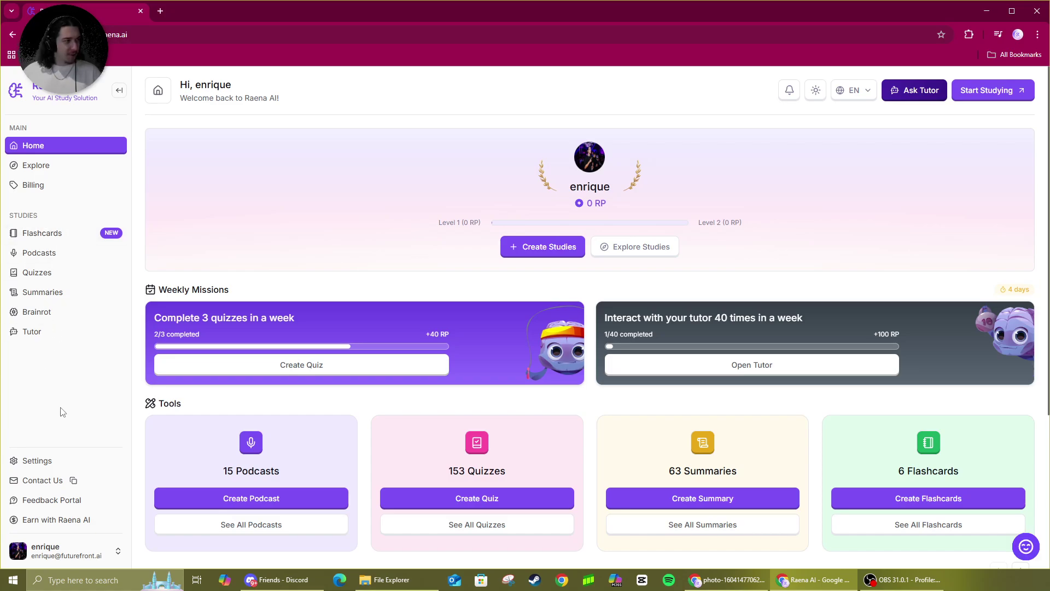
pyautogui.click(78, 172)
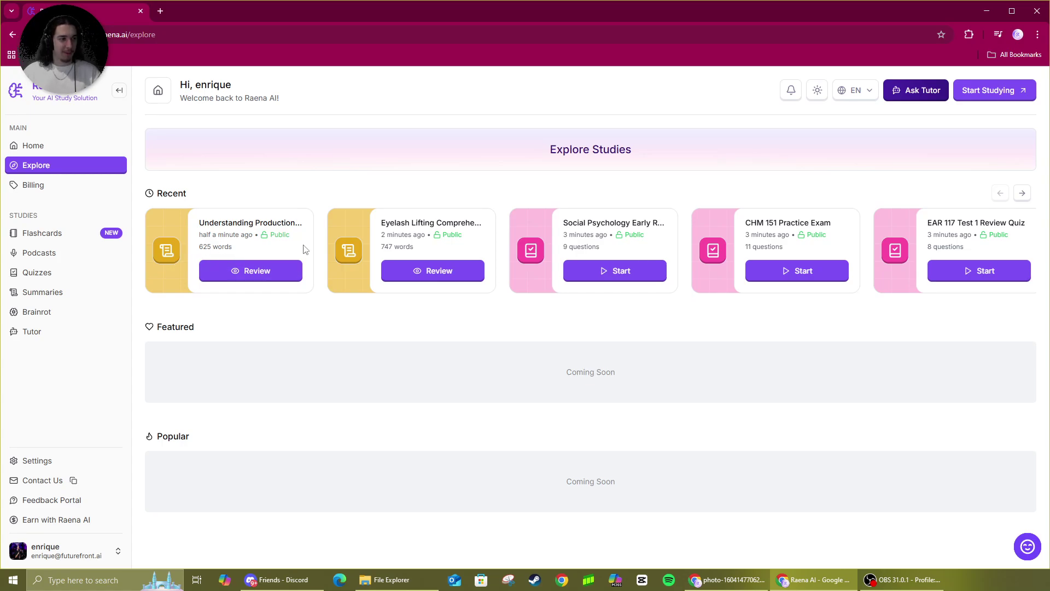
pyautogui.click(1023, 194)
pyautogui.click(1022, 194)
pyautogui.click(1023, 194)
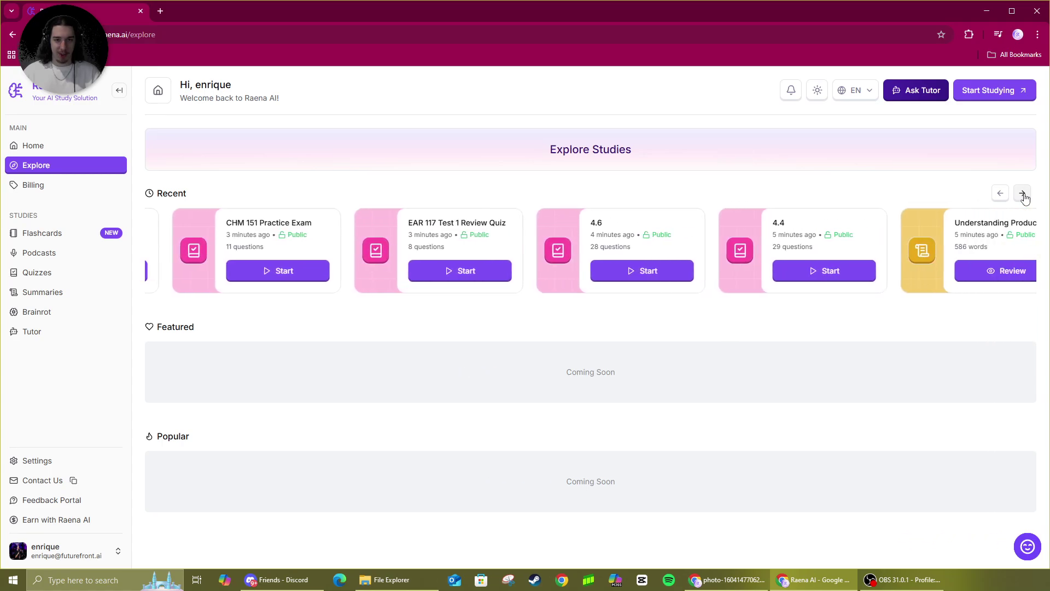
pyautogui.click(1023, 194)
pyautogui.click(1022, 194)
pyautogui.click(1023, 194)
pyautogui.click(1022, 194)
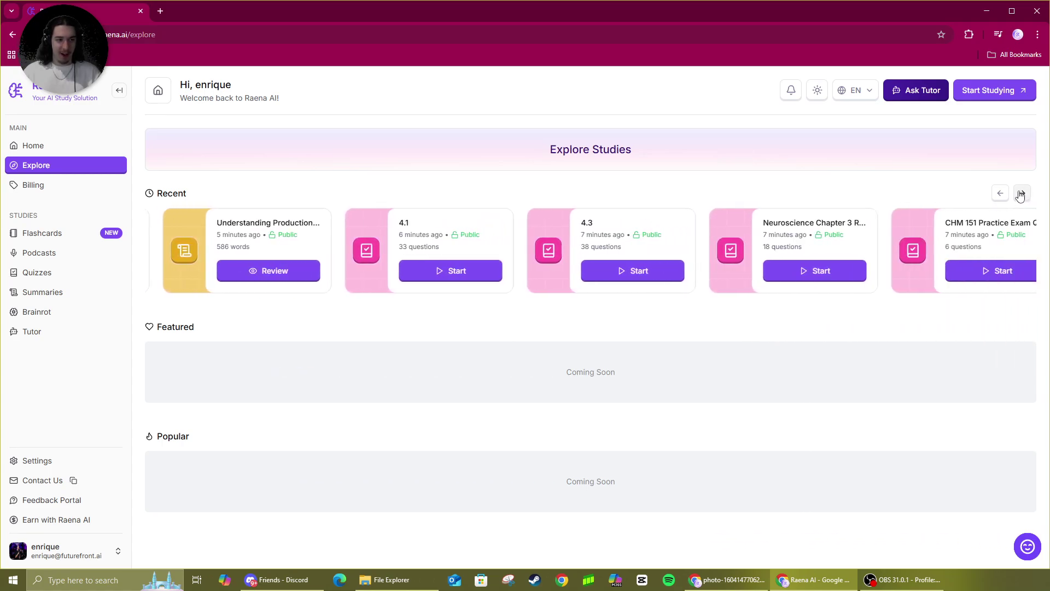
pyautogui.click(1022, 194)
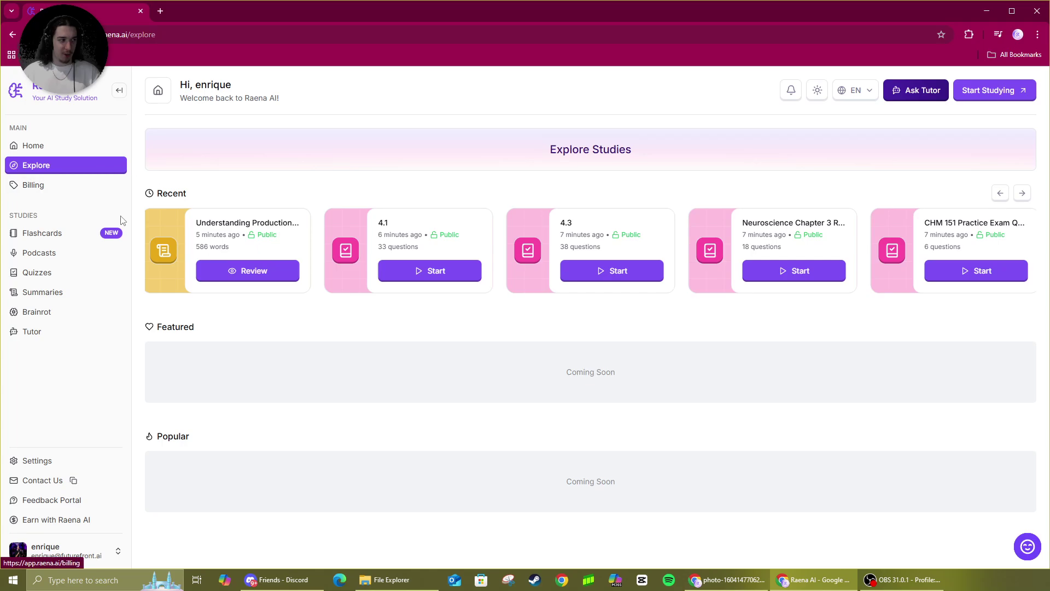
# View the billing plans and the profile settings, returning to the home page after each.
pyautogui.click(64, 187)
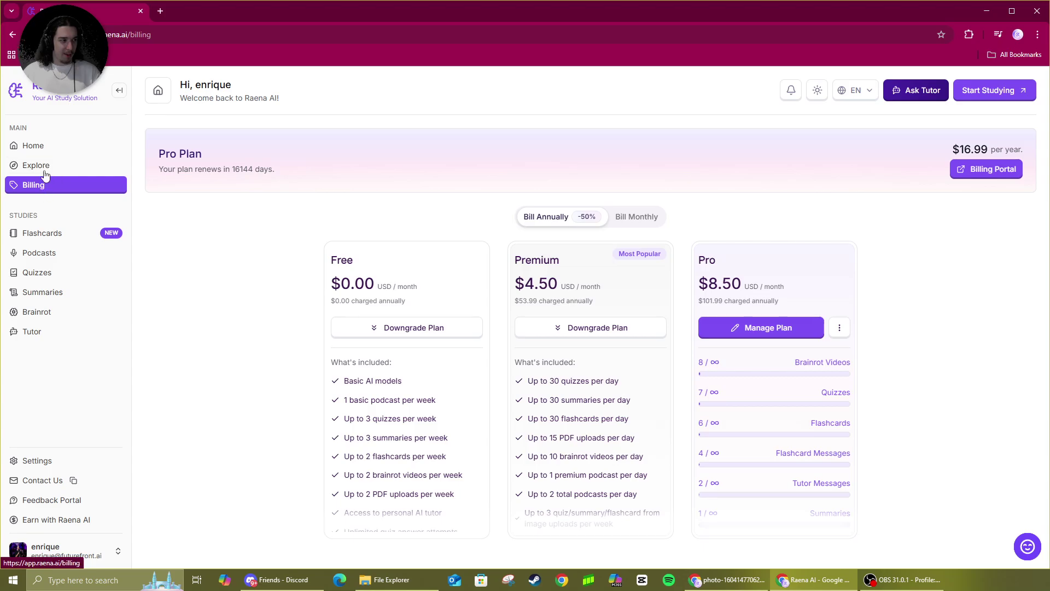
pyautogui.click(52, 152)
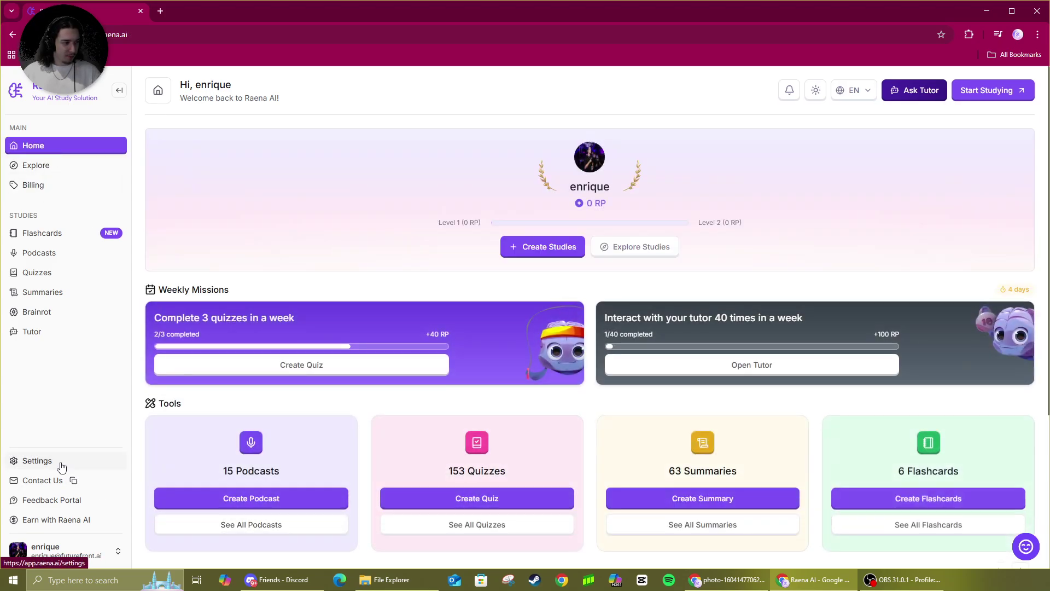
pyautogui.click(52, 460)
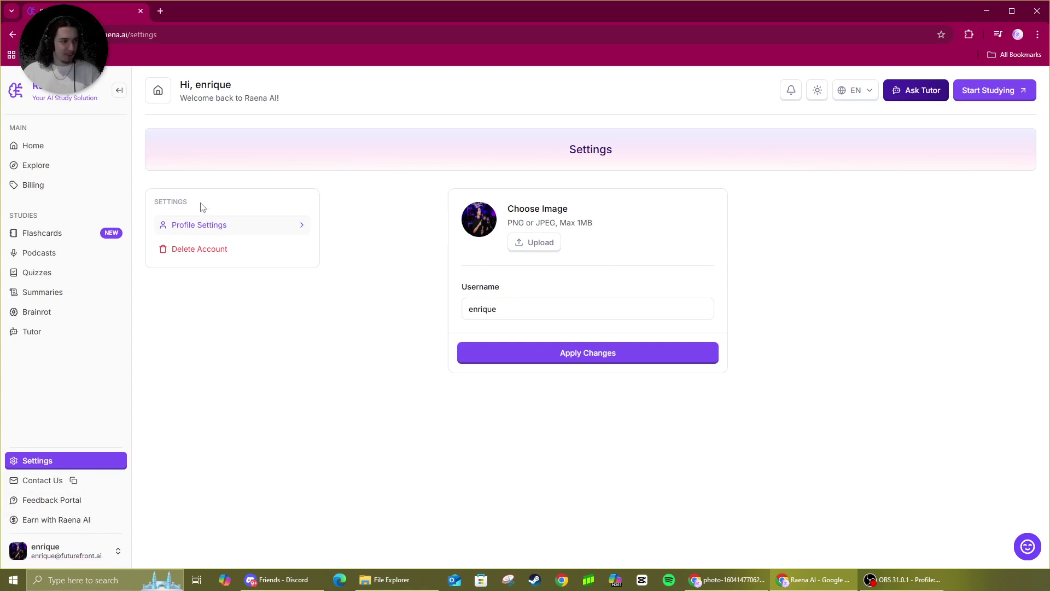
pyautogui.click(61, 153)
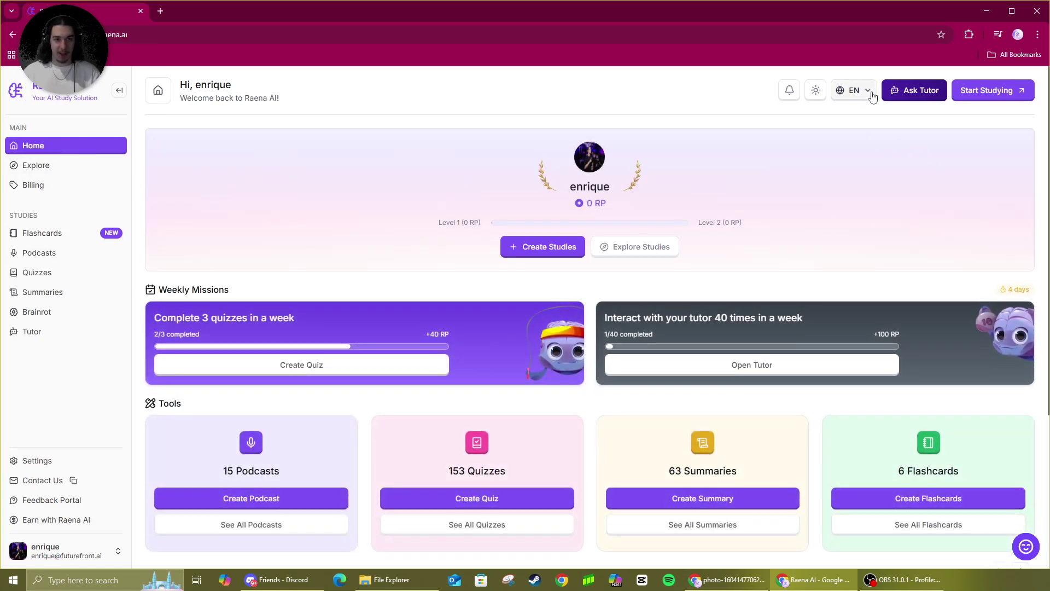
# Look through the interface languages, toggle the color theme and back, and check the notifications.
pyautogui.click(867, 91)
pyautogui.scroll(-5, 834, 186)
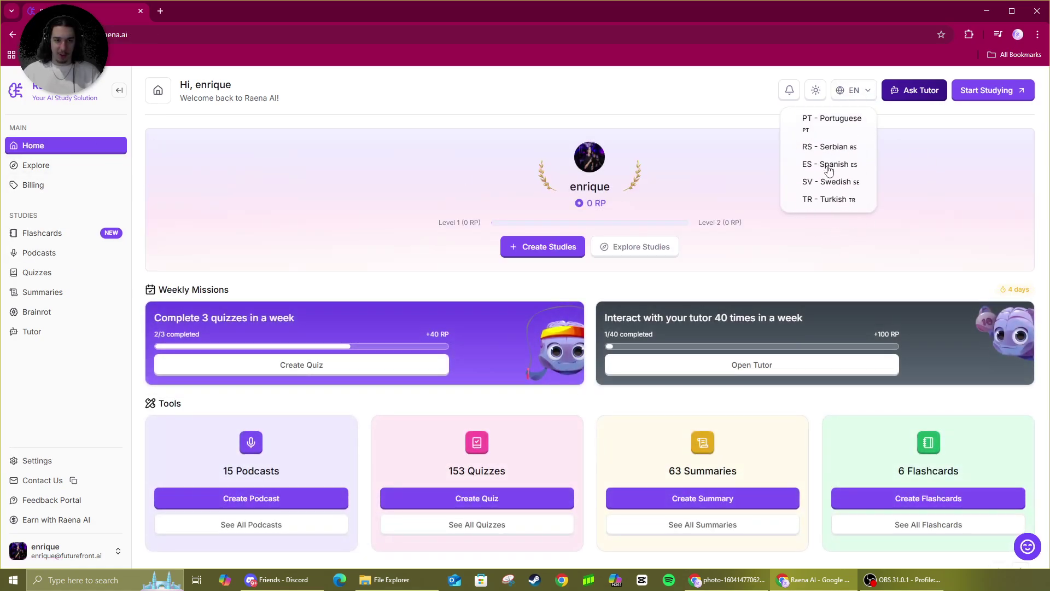
pyautogui.scroll(5, 836, 187)
pyautogui.click(718, 87)
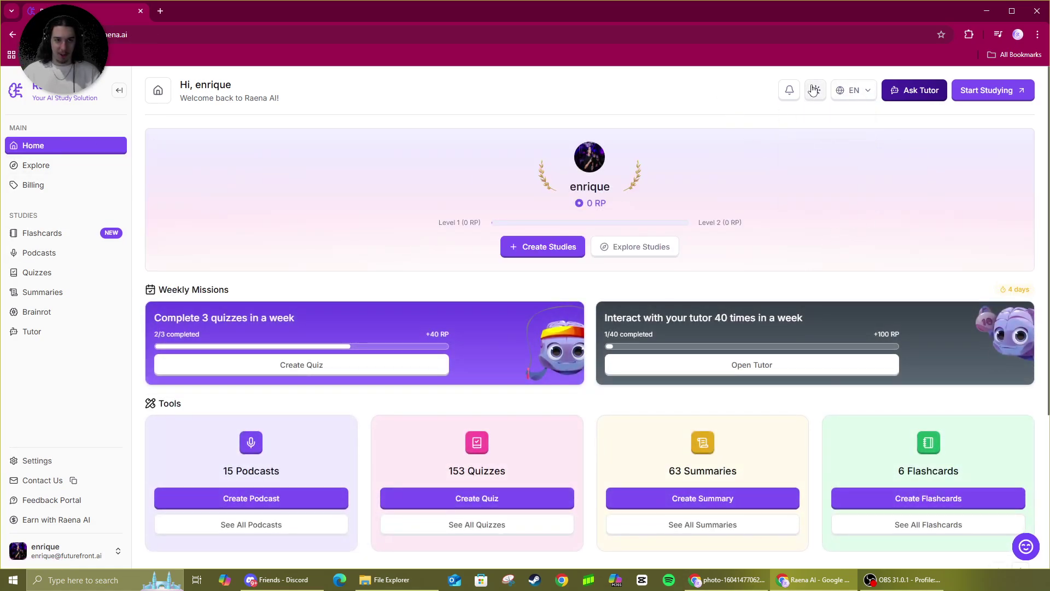
pyautogui.click(816, 90)
pyautogui.click(815, 90)
pyautogui.click(790, 89)
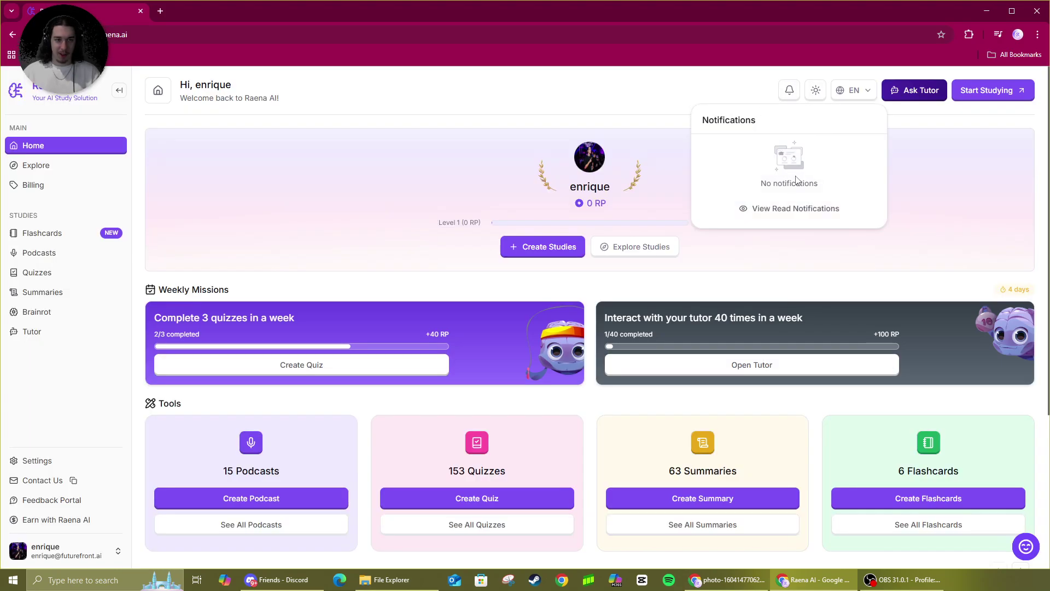
pyautogui.click(748, 88)
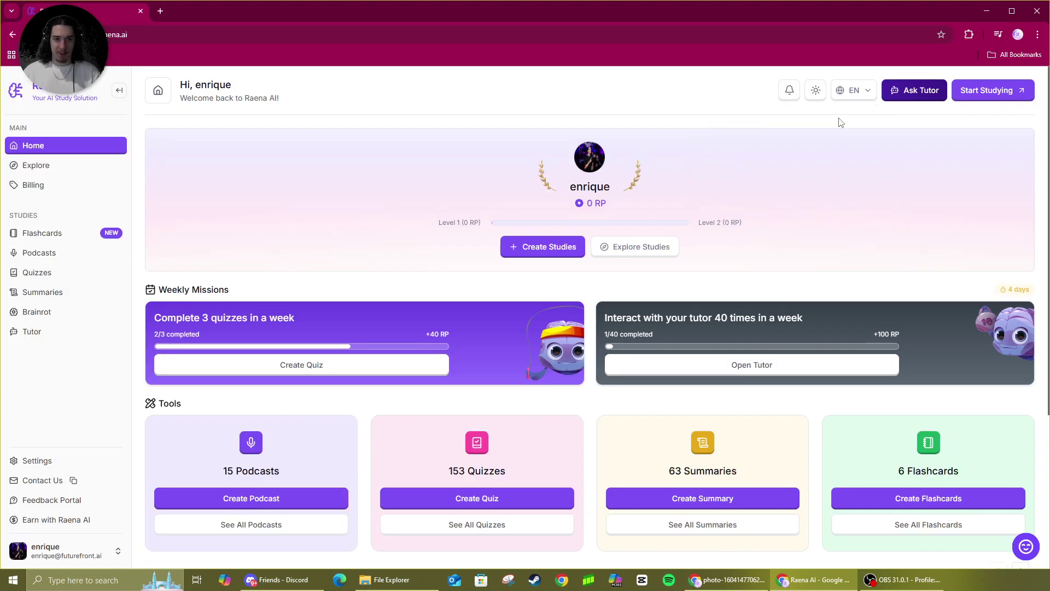
# Open the tutor chat over the home page and review its energy processing answer.
pyautogui.click(928, 96)
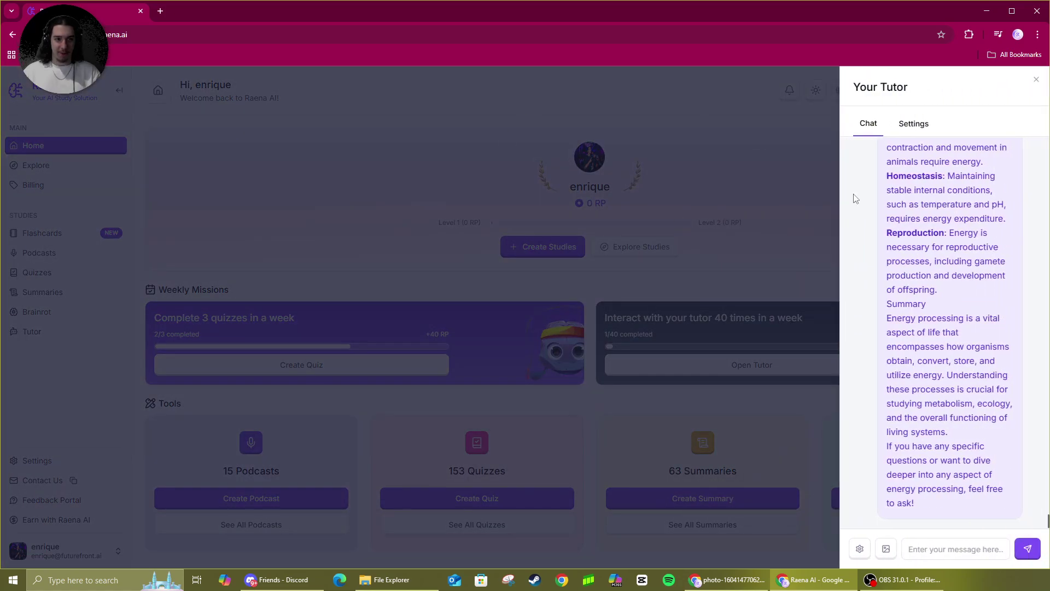
pyautogui.scroll(2, 934, 356)
pyautogui.scroll(10, 933, 357)
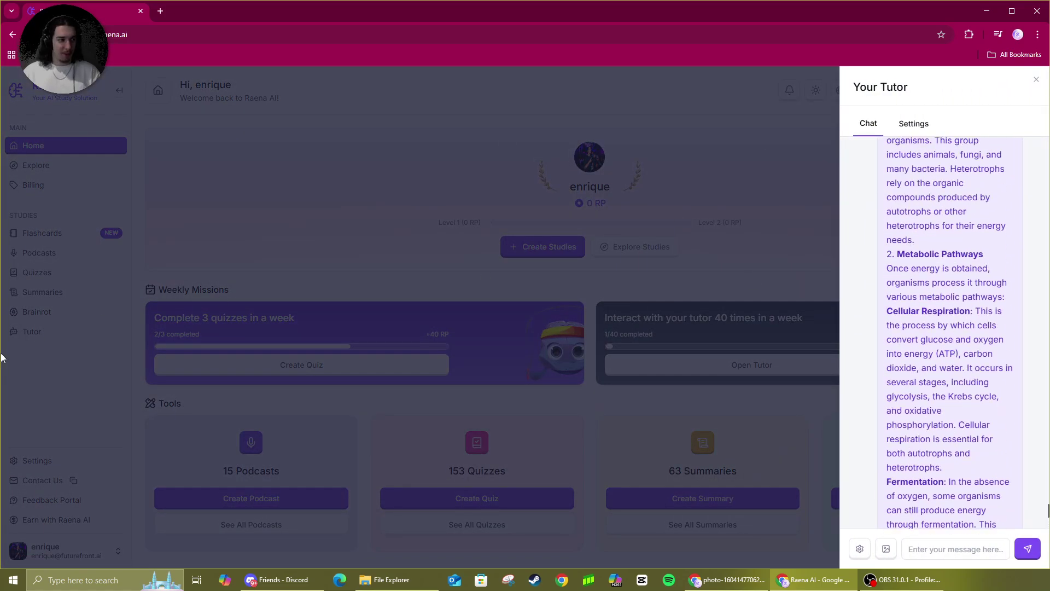
pyautogui.scroll(10, 958, 353)
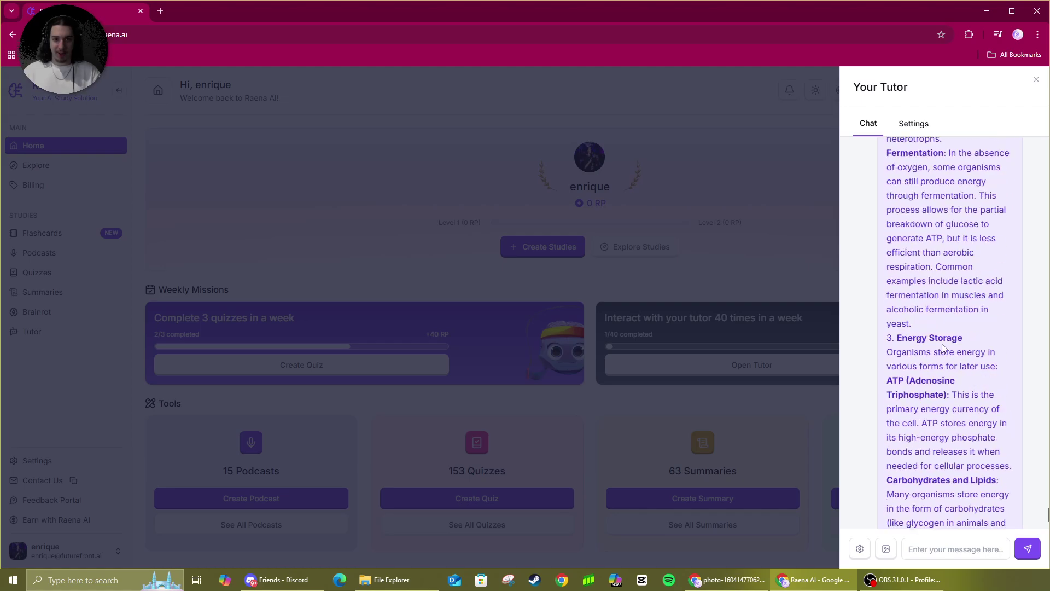
pyautogui.scroll(5, 958, 353)
pyautogui.scroll(-15, 958, 353)
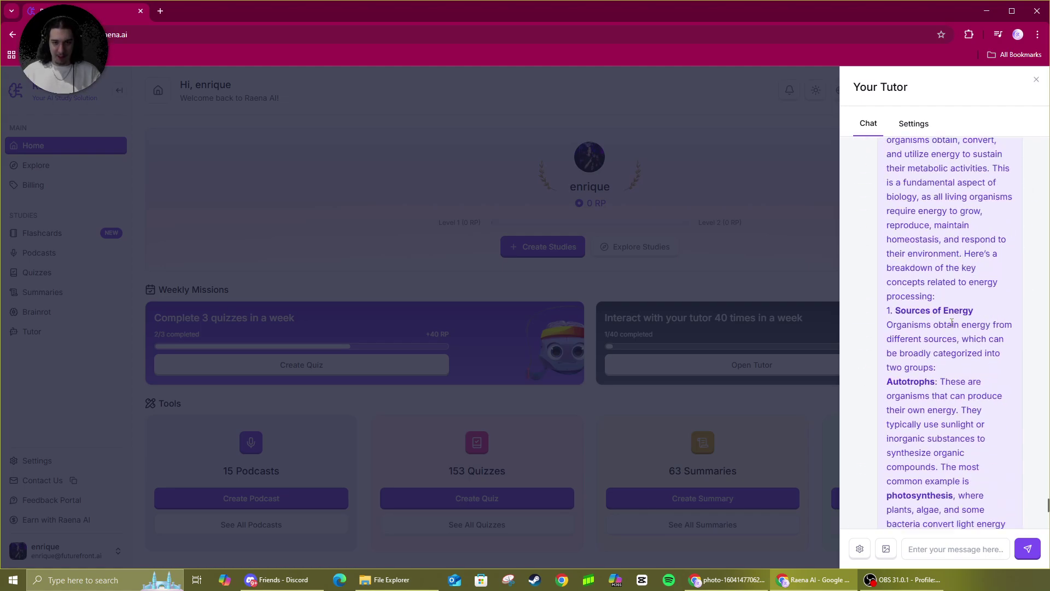
# View the tutor's image, name and personality settings, close the tutor chat, and look over the home page's study groups.
pyautogui.click(913, 125)
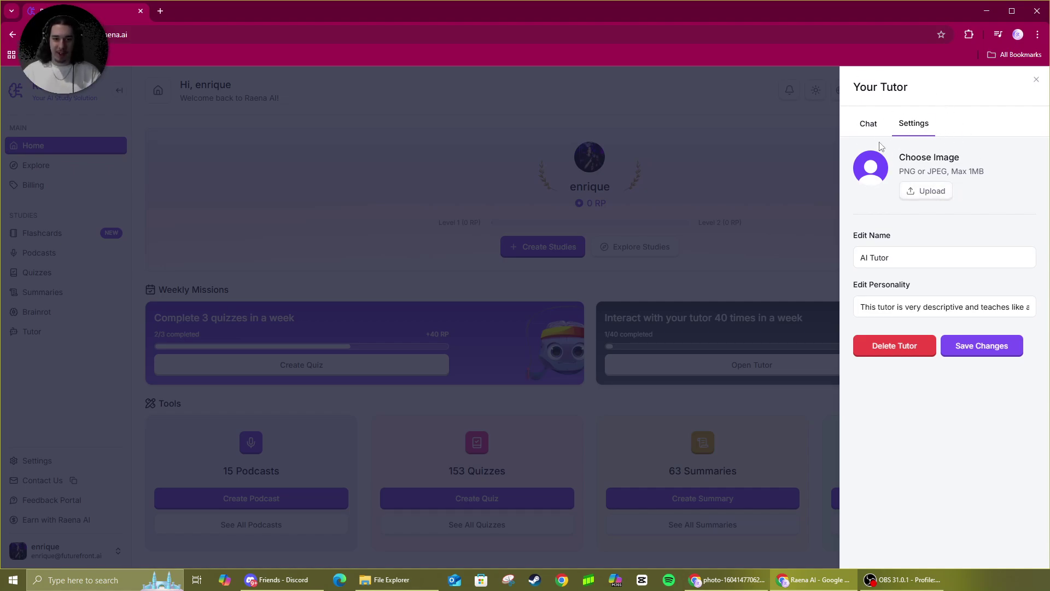
pyautogui.click(861, 126)
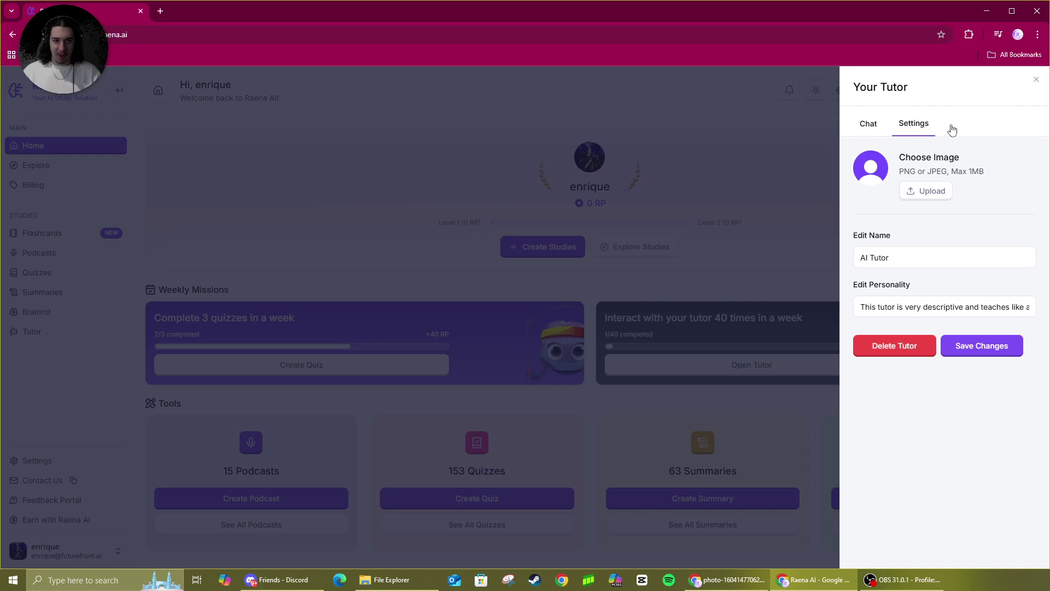
pyautogui.click(1036, 80)
pyautogui.scroll(-3, 793, 295)
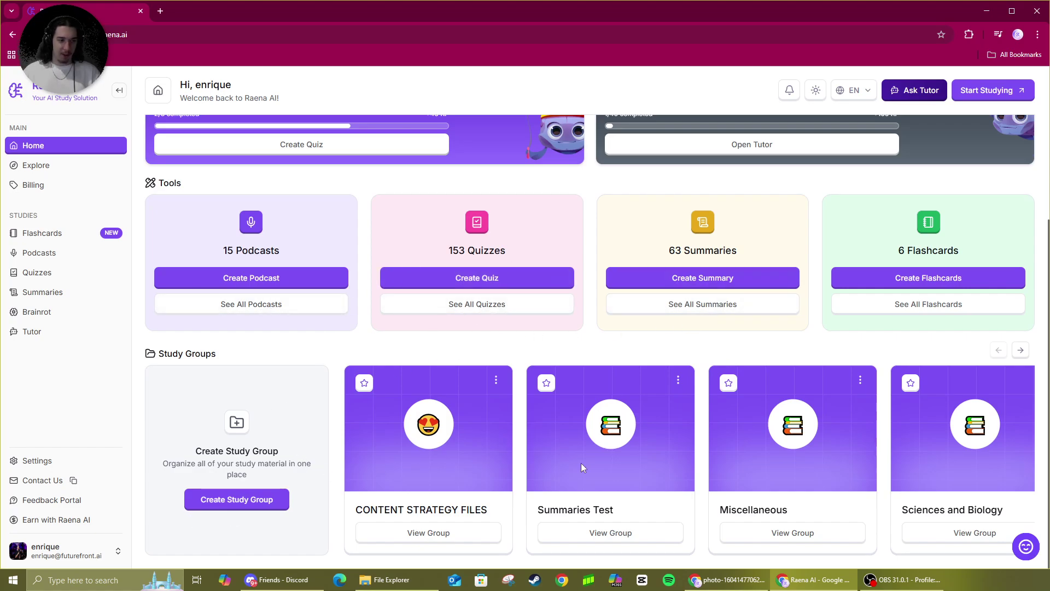
pyautogui.scroll(4, 583, 466)
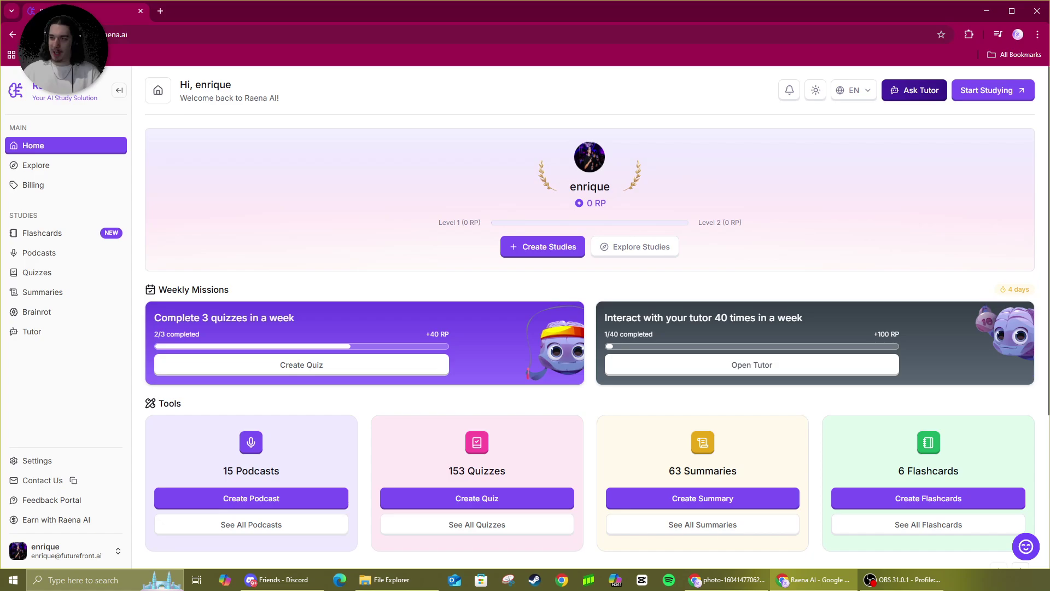